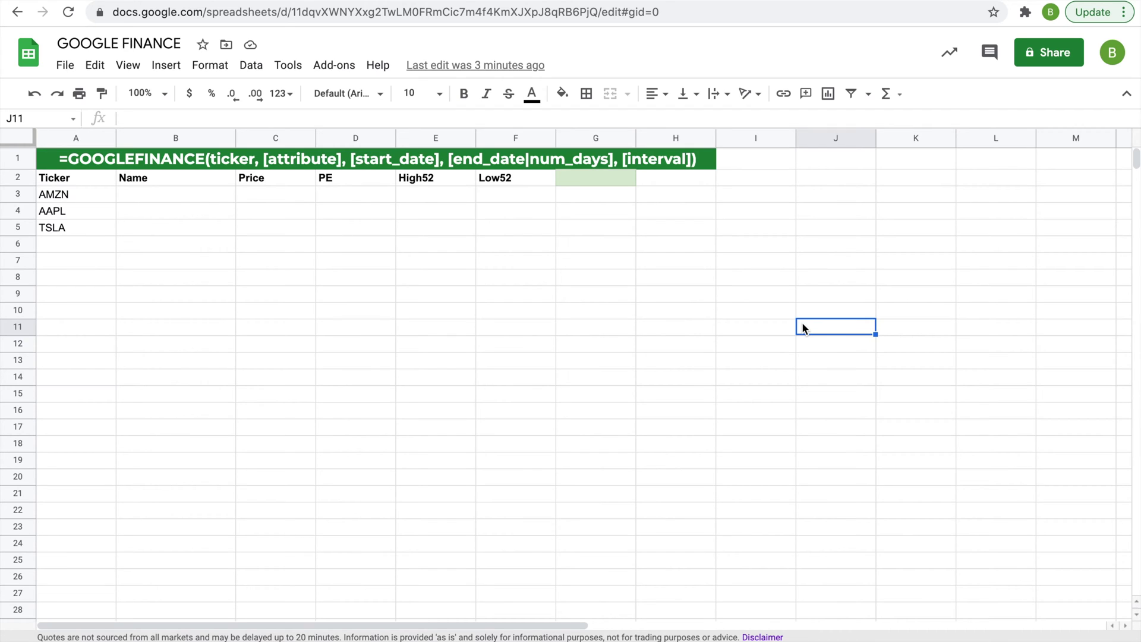
# Step: Review the header row from Name across to Low52
pyautogui.hotkey('ctrl', 'z')
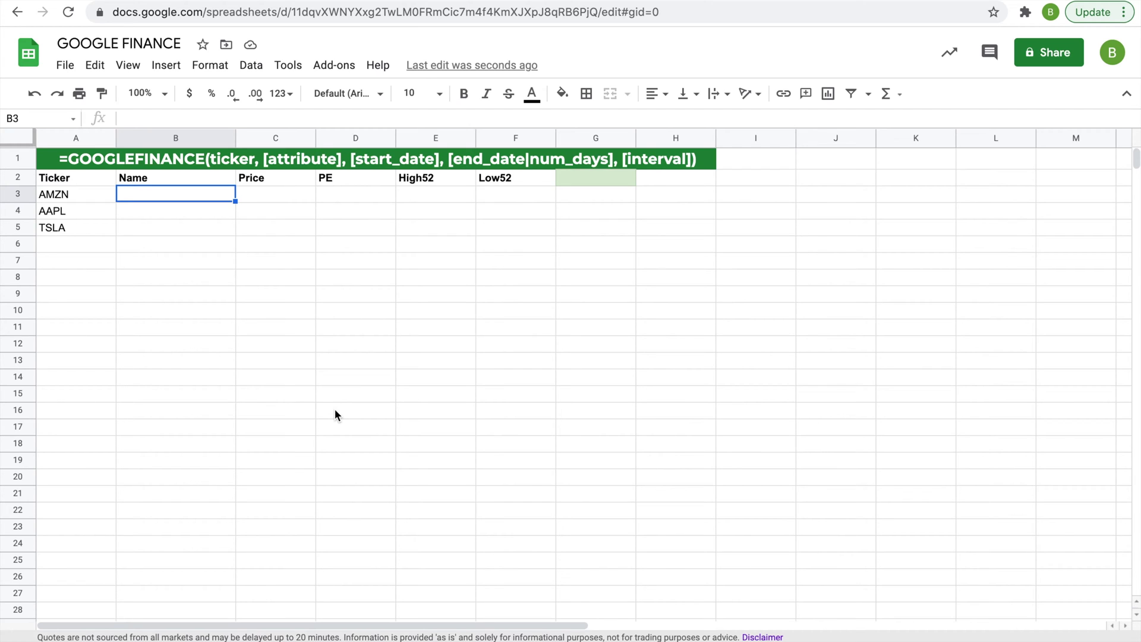
pyautogui.click(150, 178)
pyautogui.press('Tab')
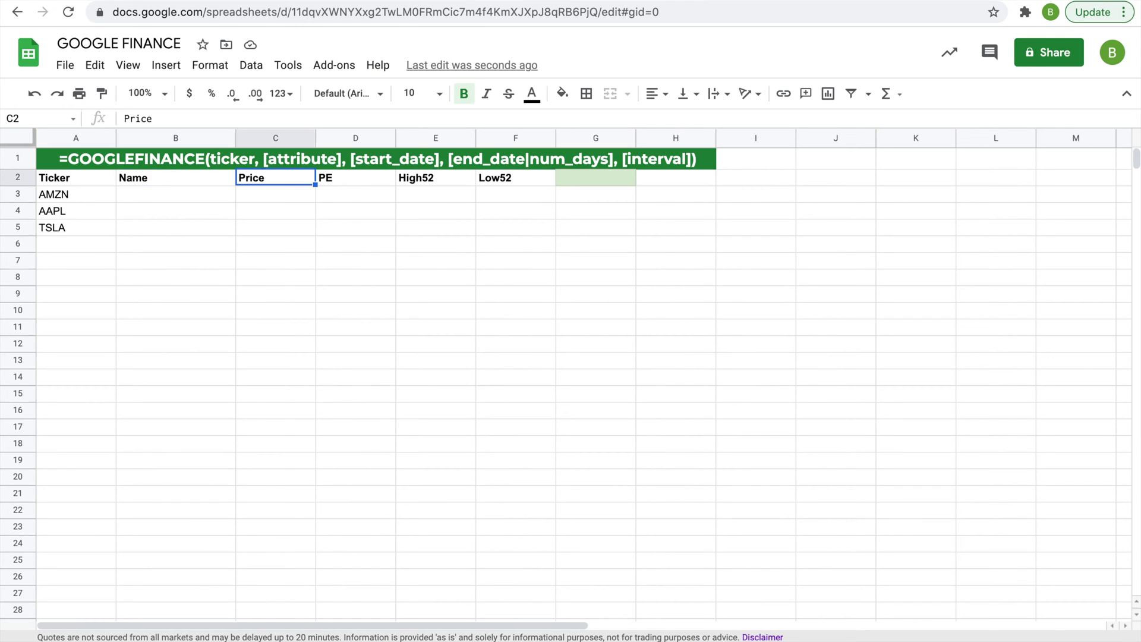
pyautogui.press('Tab')
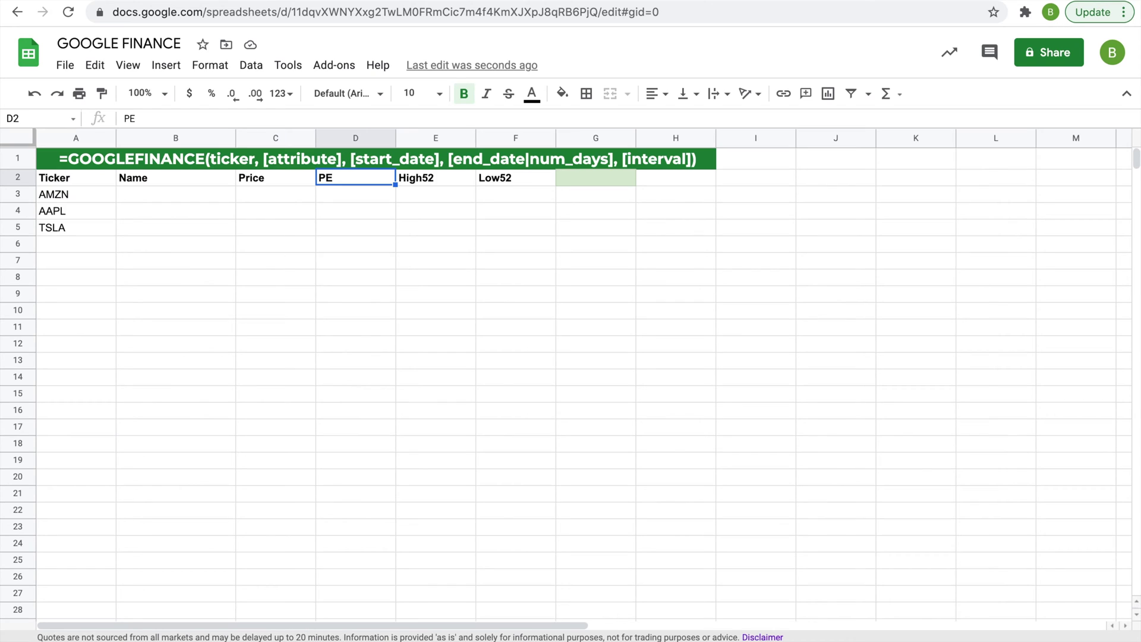
pyautogui.press('Tab')
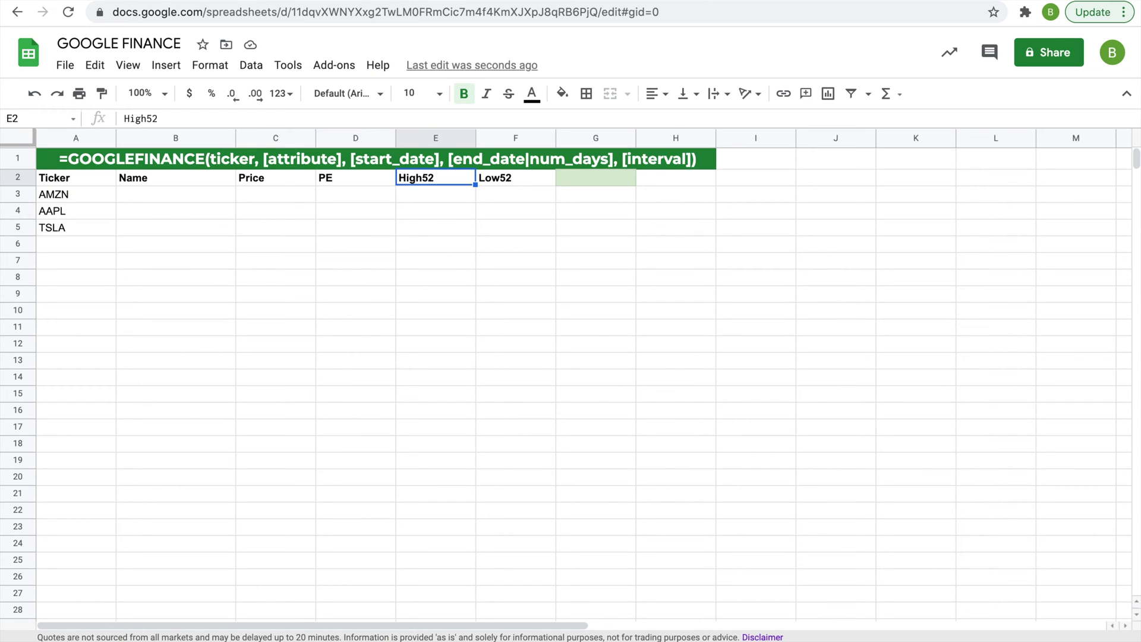
pyautogui.press('Tab')
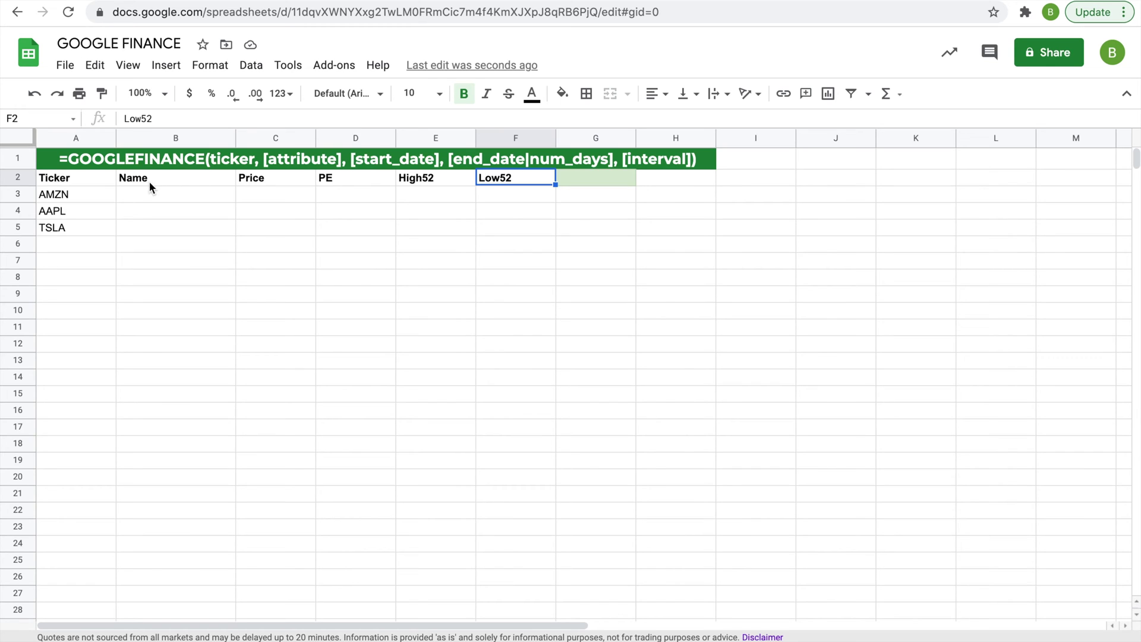
pyautogui.moveTo(148, 181); pyautogui.dragTo(503, 180)
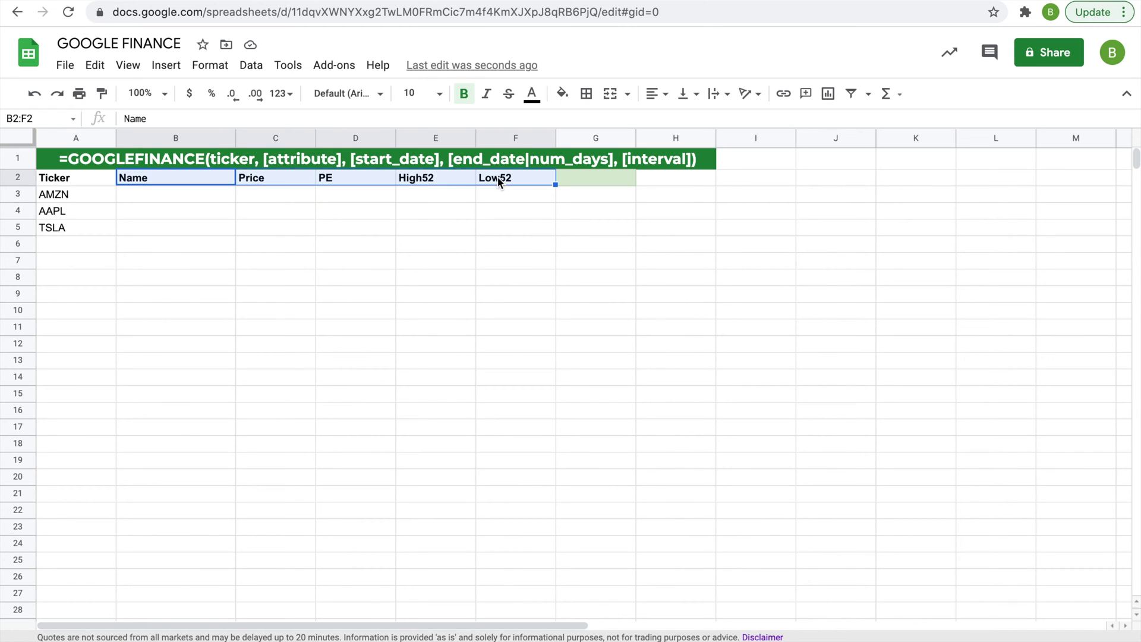
pyautogui.click(174, 205)
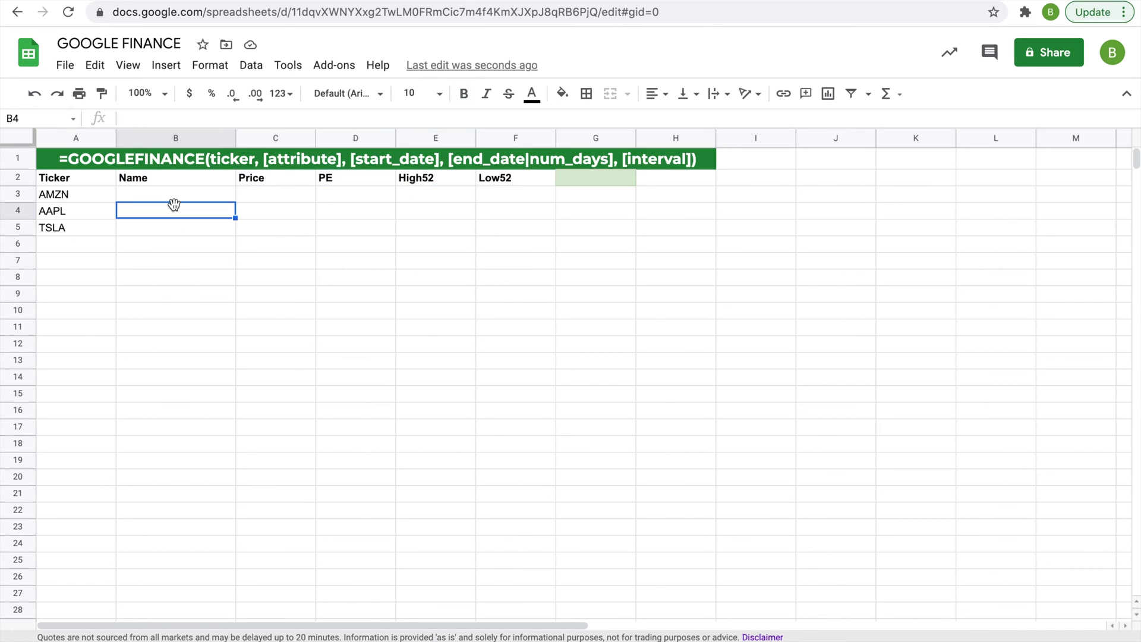
# Step: Enter =GOOGLEFINANCE(A3,"name") in B3 to return Amazon.com, Inc
pyautogui.click(160, 196)
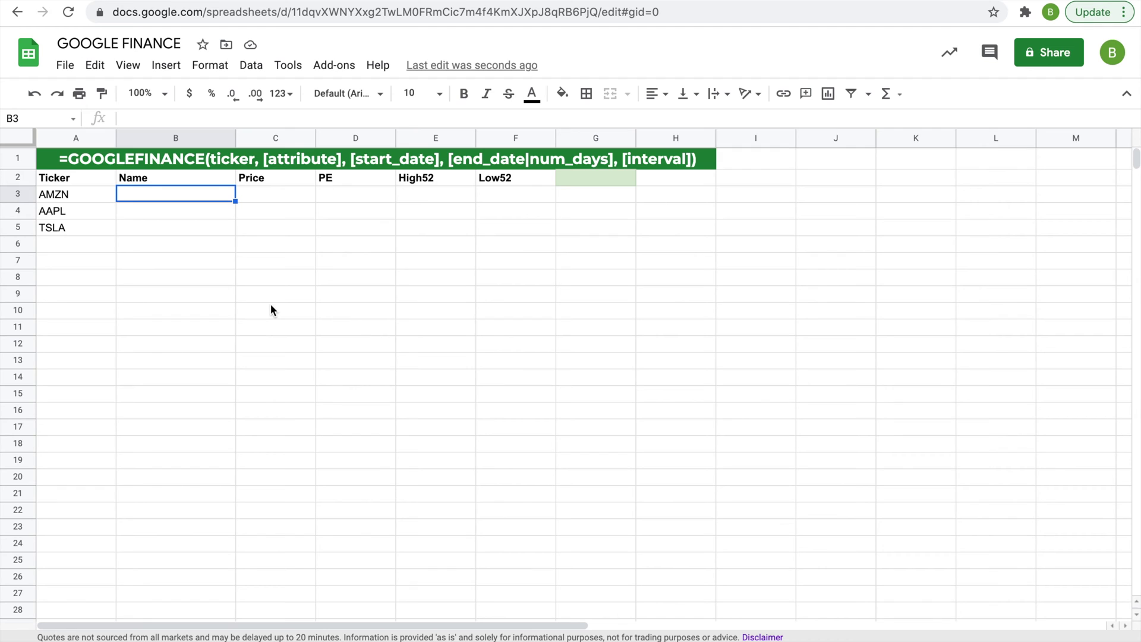
pyautogui.press('Return')
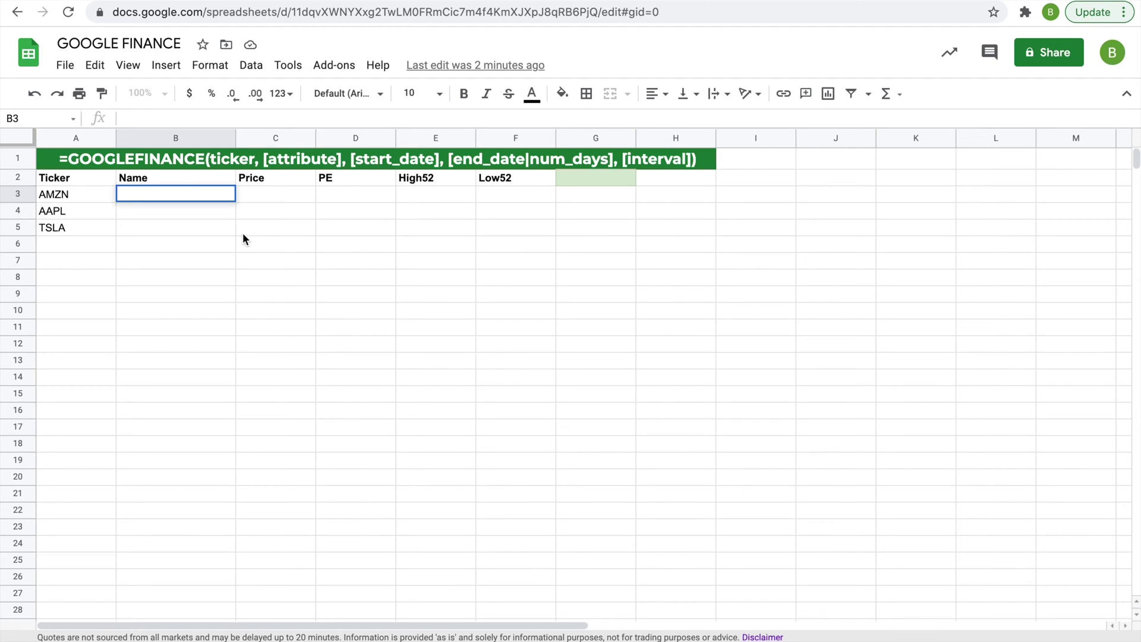
pyautogui.write('=')
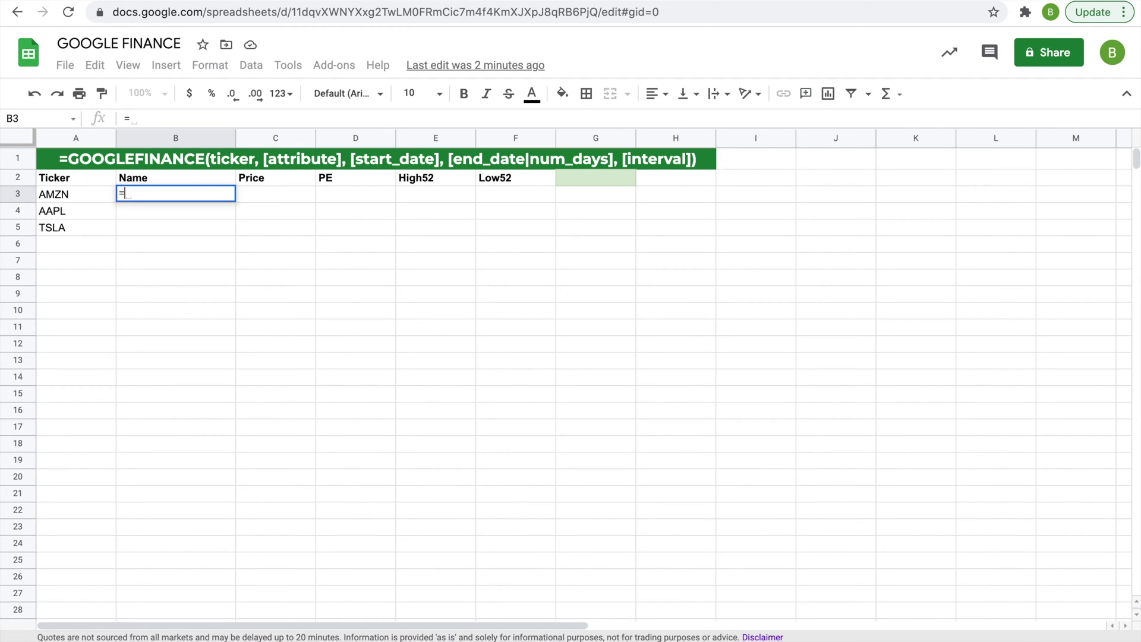
pyautogui.write('GOOGLE')
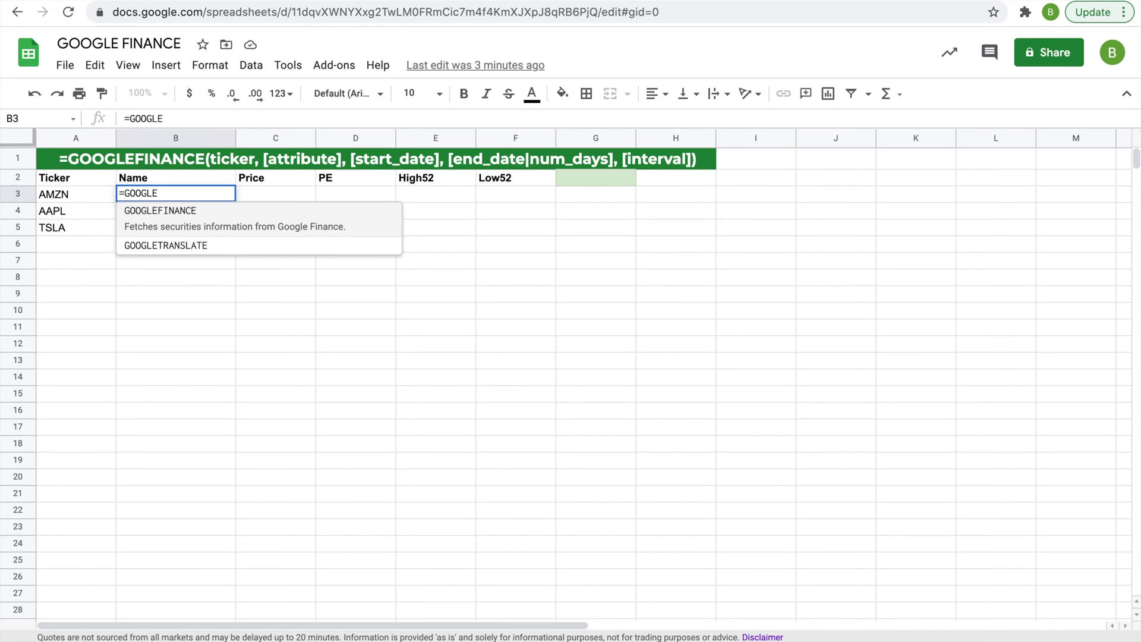
pyautogui.write('FINANCE')
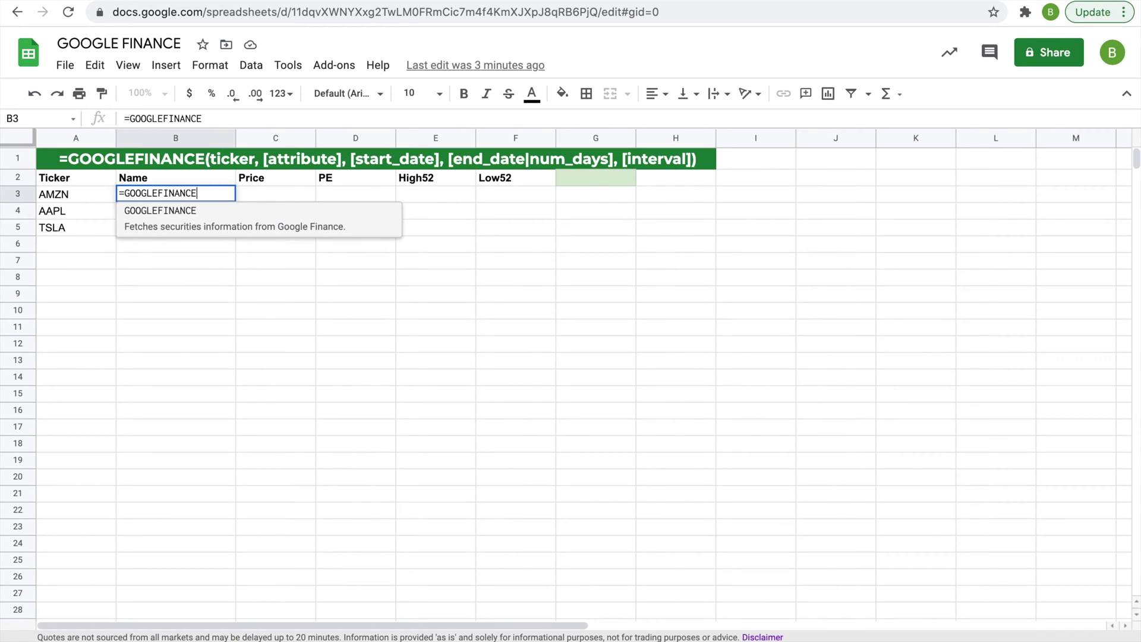
pyautogui.write('(')
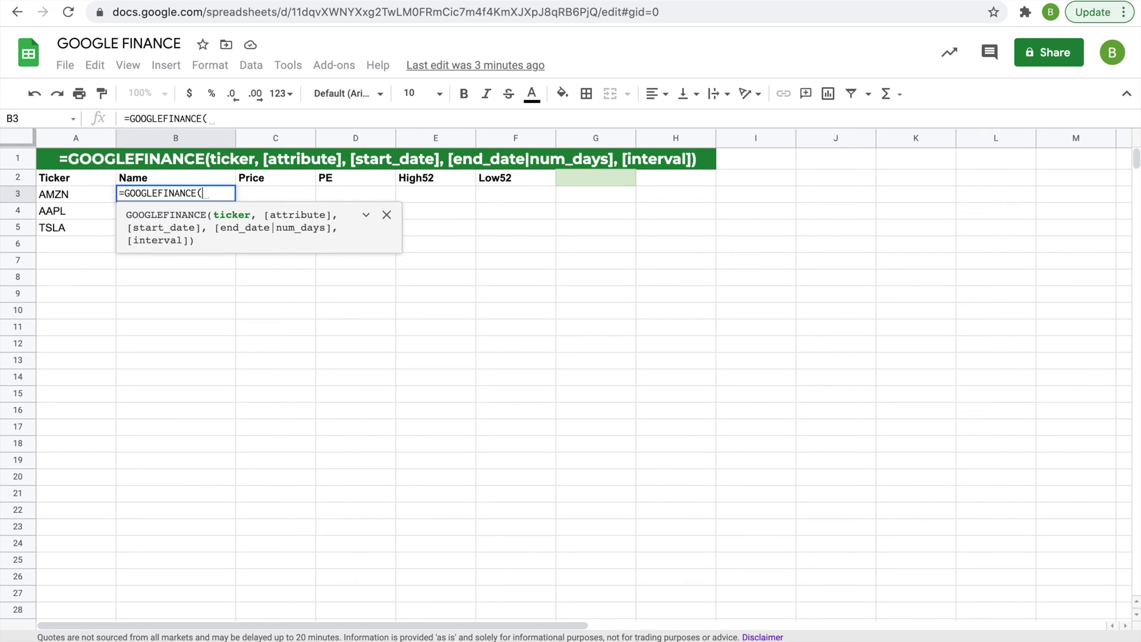
pyautogui.click(84, 195)
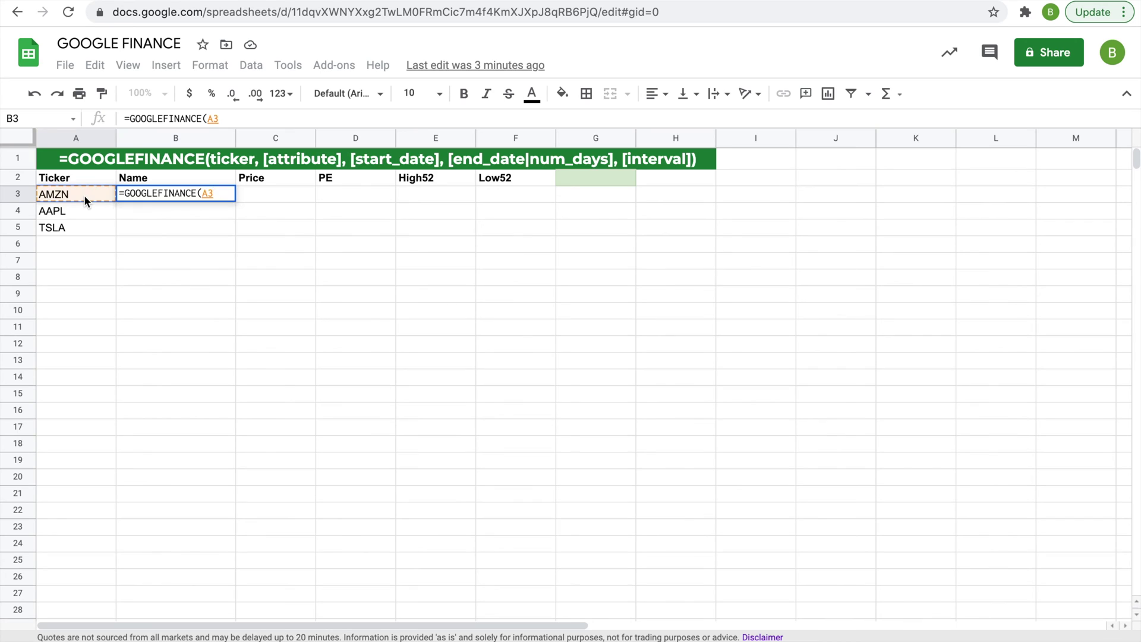
pyautogui.write(',')
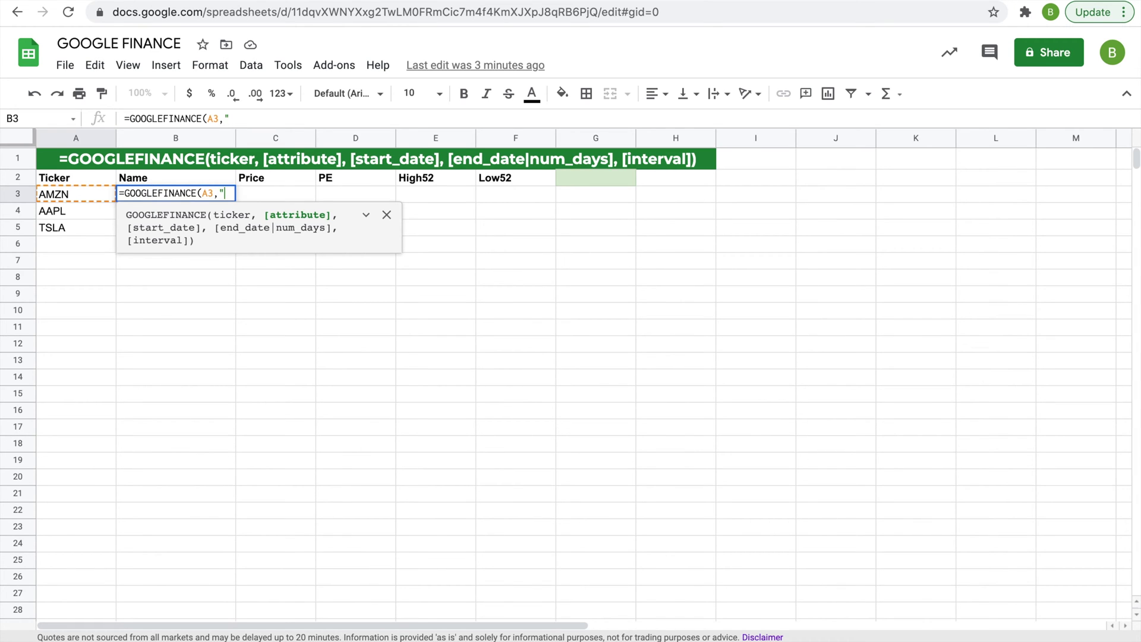
pyautogui.write('"name')
pyautogui.press('BackSpace')
pyautogui.press('BackSpace')
pyautogui.press('BackSpace')
pyautogui.press('BackSpace')
pyautogui.press('BackSpace')
pyautogui.click(150, 179)
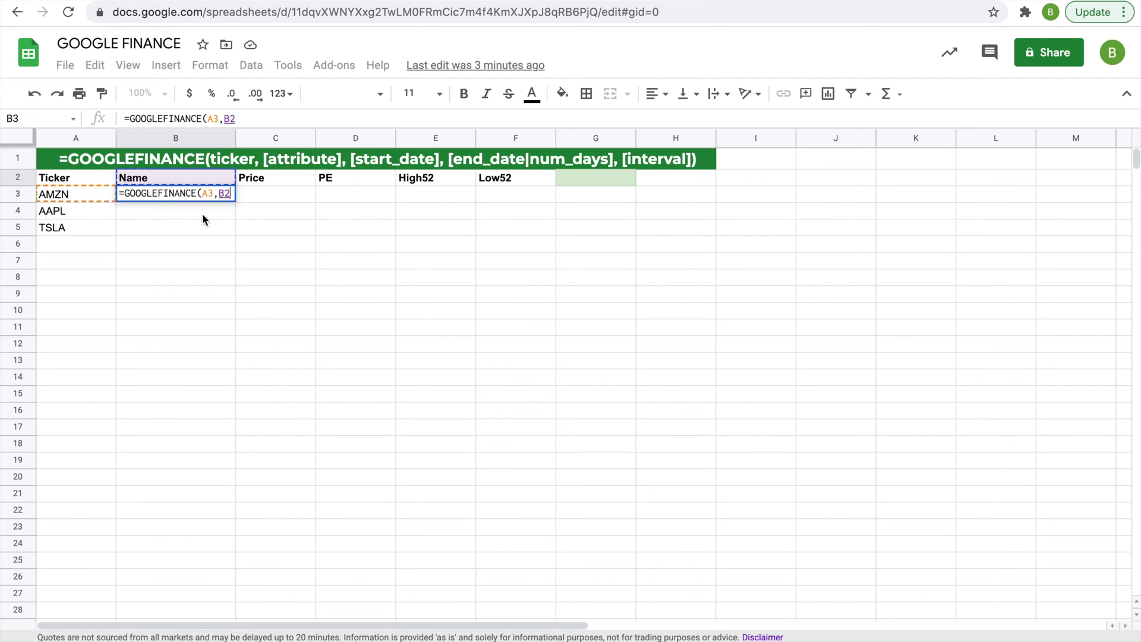
pyautogui.press('BackSpace')
pyautogui.press('BackSpace')
pyautogui.write('"')
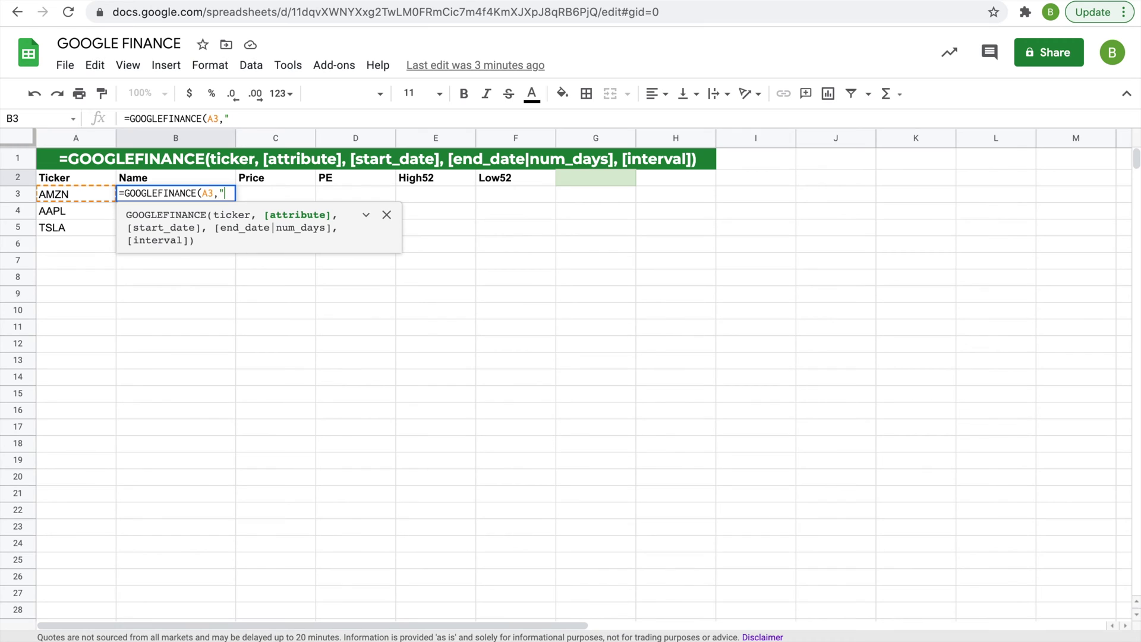
pyautogui.write('name"')
pyautogui.press('Return')
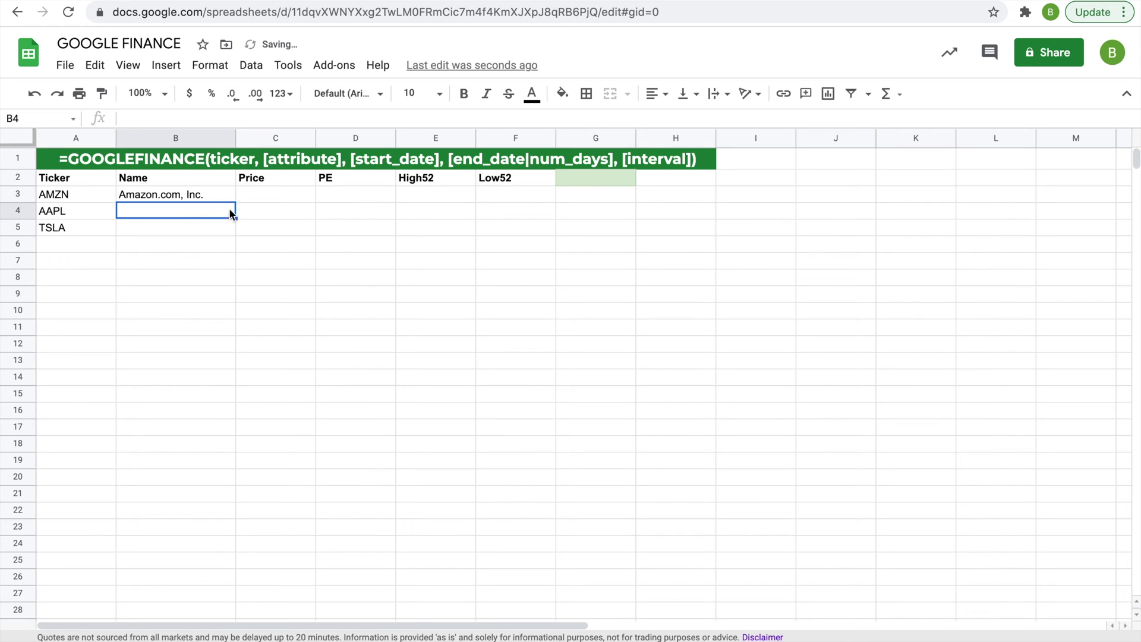
# Step: Fill the name formula down to B5 to show Apple Inc and Tesla Inc
pyautogui.click(215, 193)
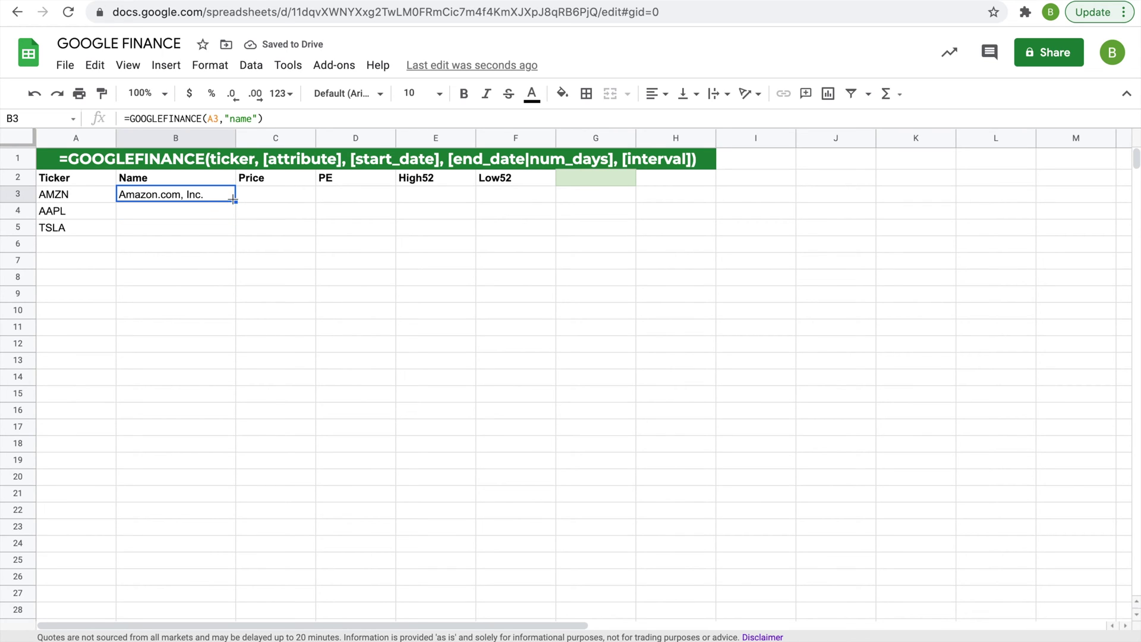
pyautogui.moveTo(235, 202); pyautogui.dragTo(233, 226)
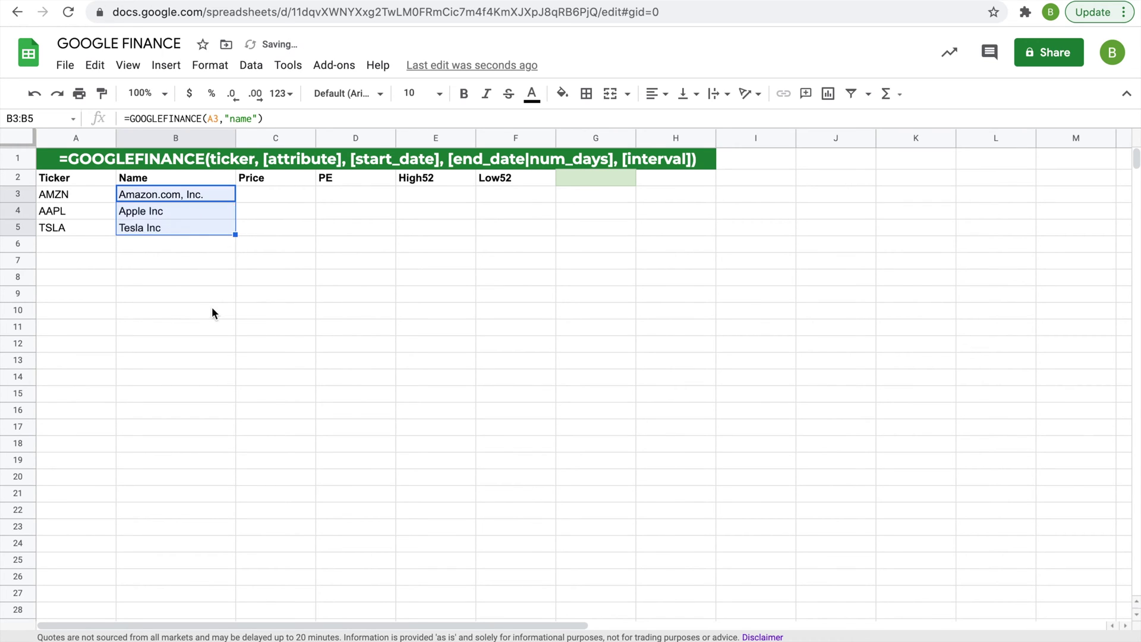
pyautogui.click(206, 277)
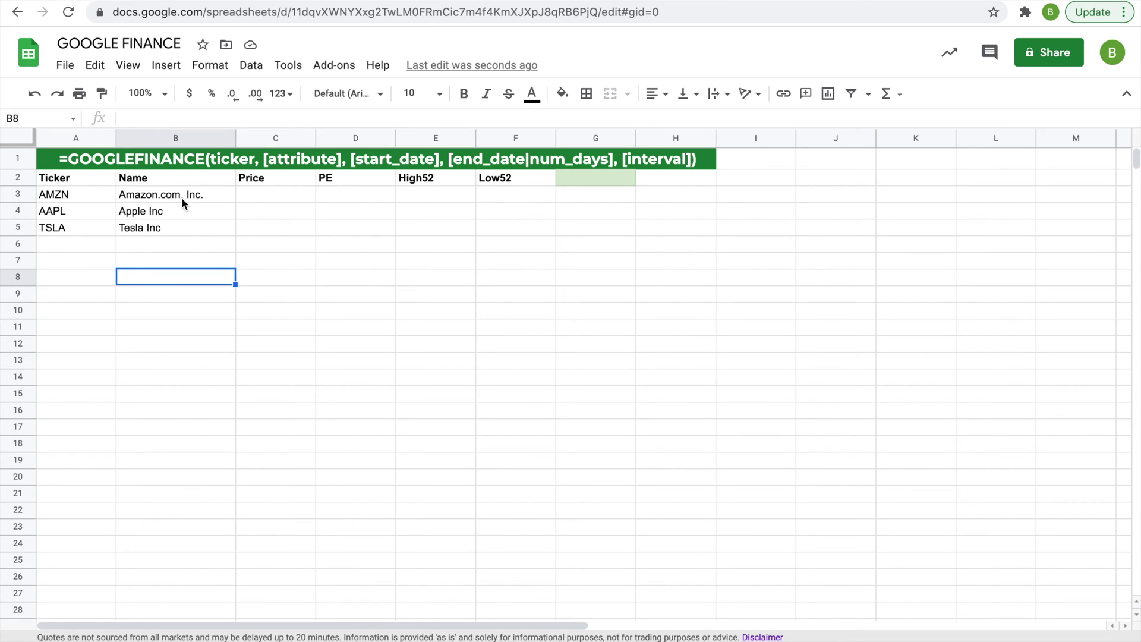
pyautogui.click(250, 196)
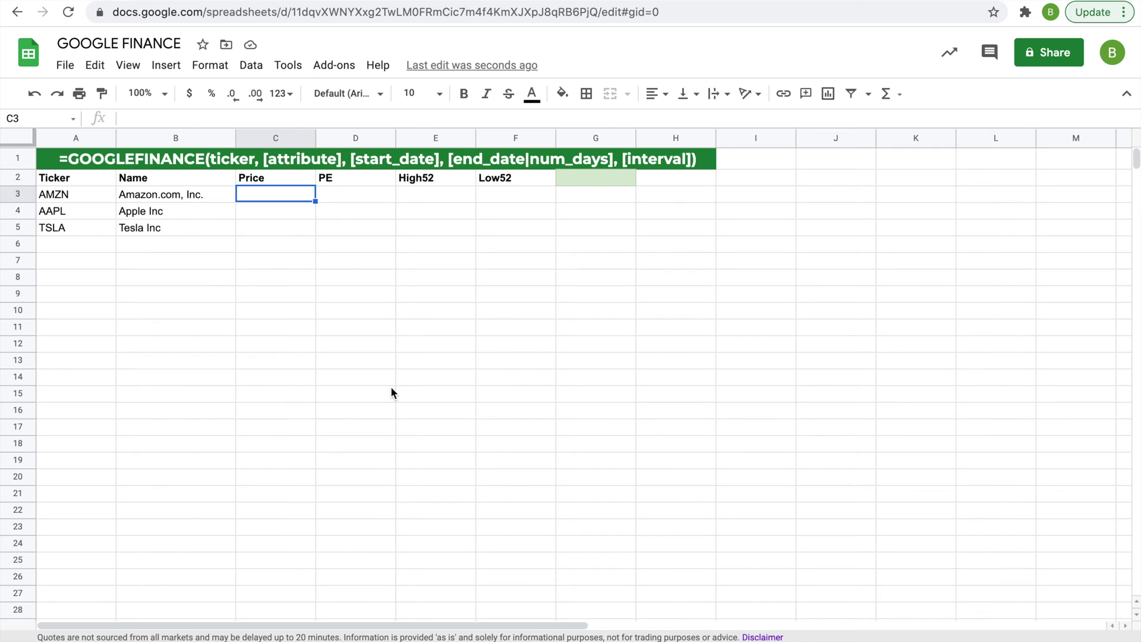
# Step: Enter =GOOGLEFINANCE(A3,C2) in C3 to return Amazon's price of $3,092.93
pyautogui.write('=')
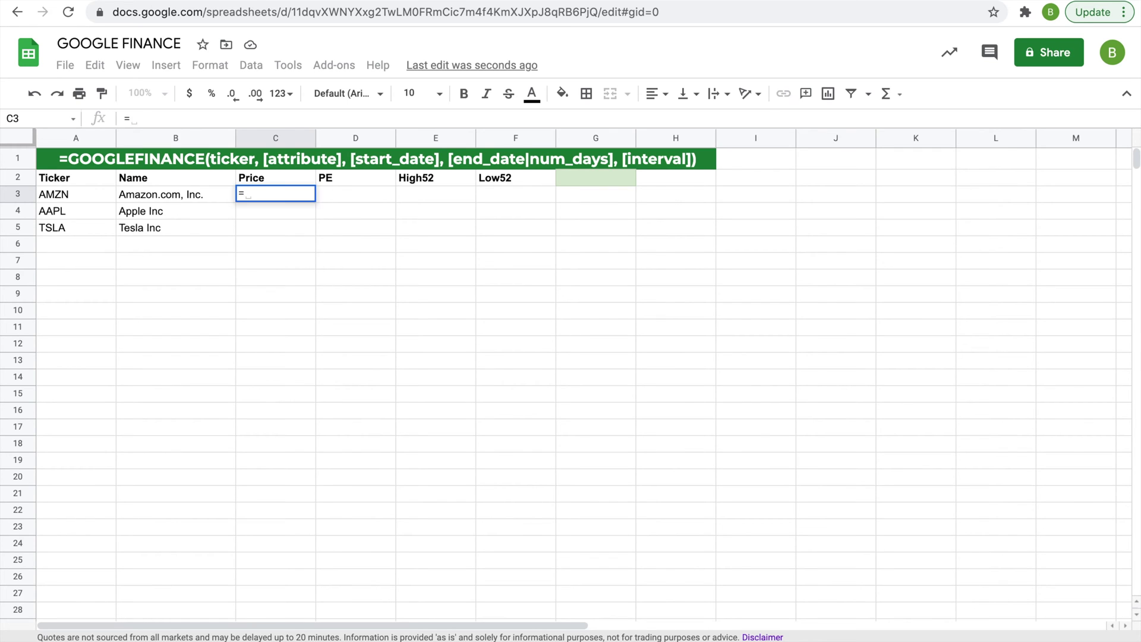
pyautogui.write('GOOGLE')
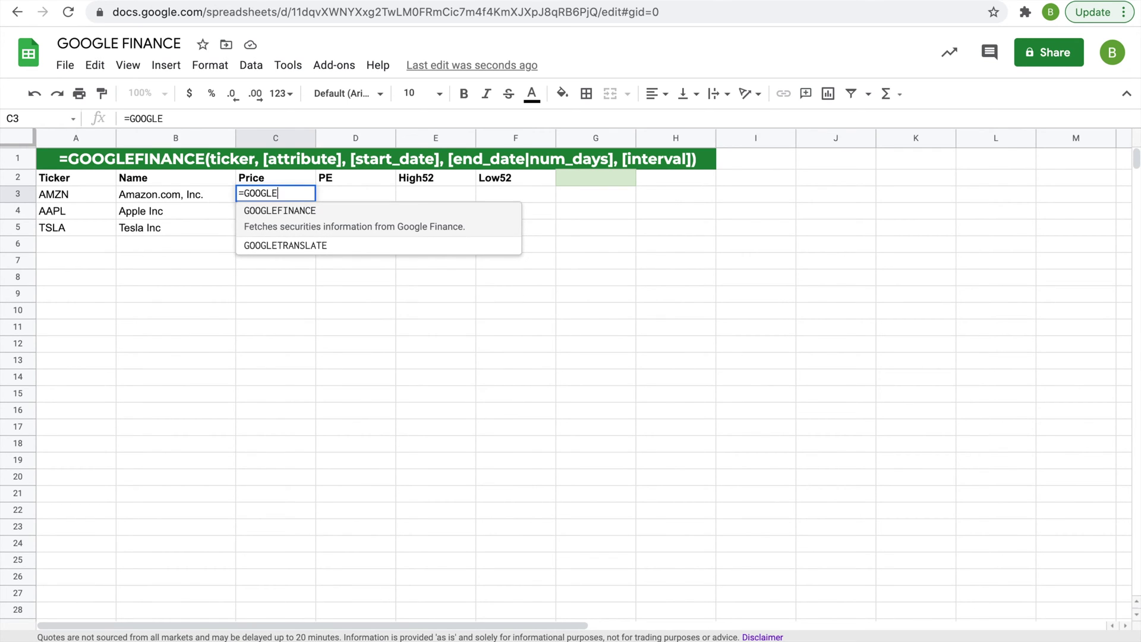
pyautogui.write('FINANCE(')
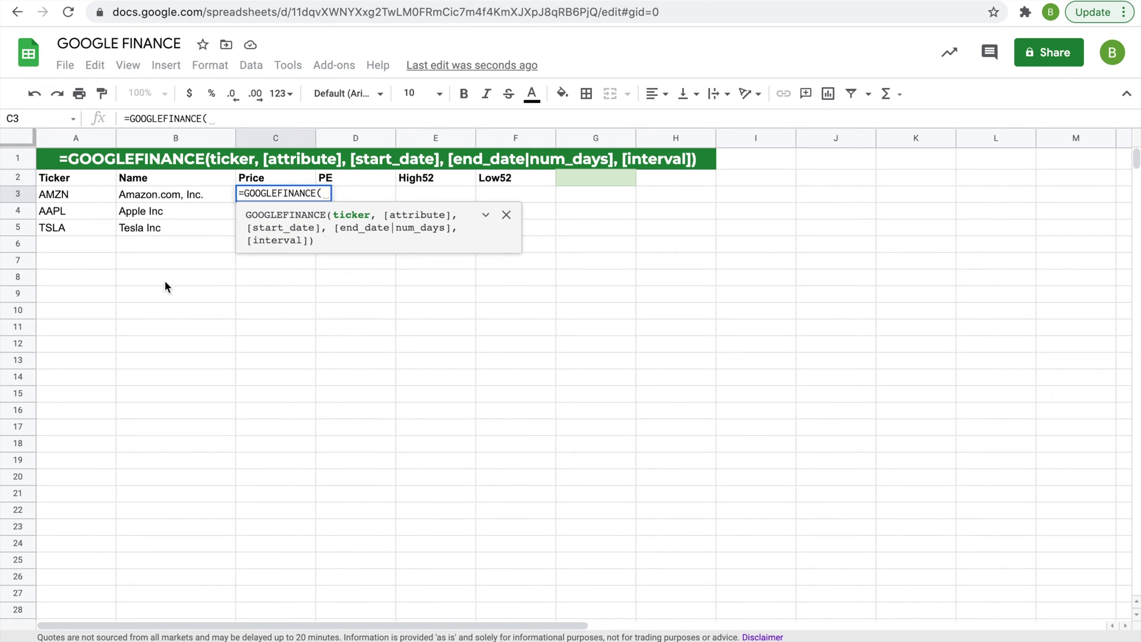
pyautogui.click(61, 194)
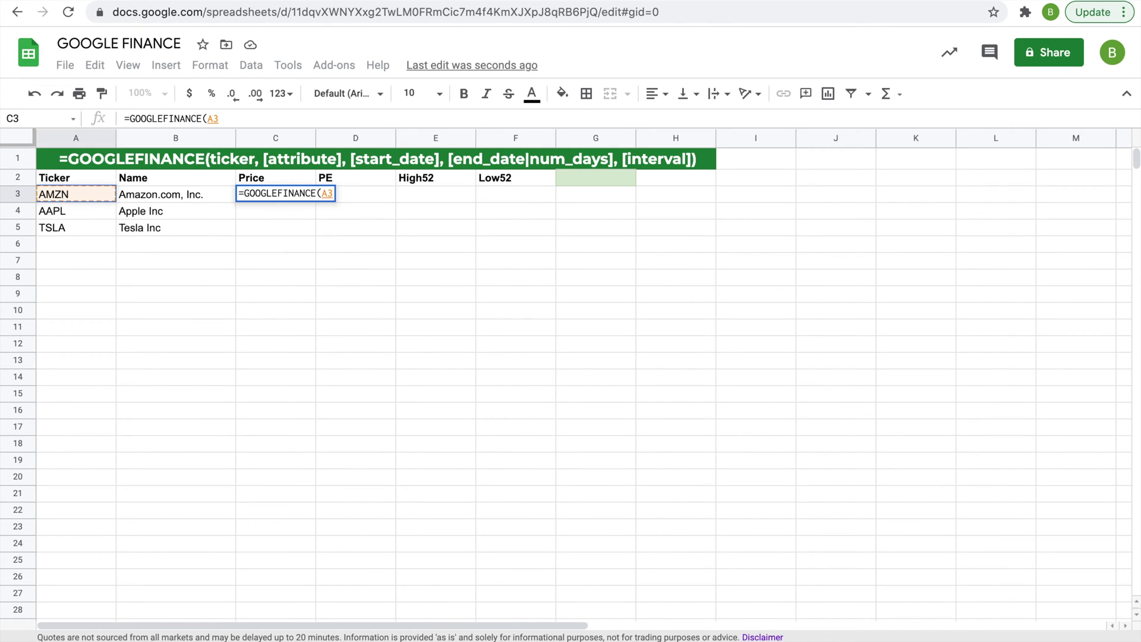
pyautogui.write(',')
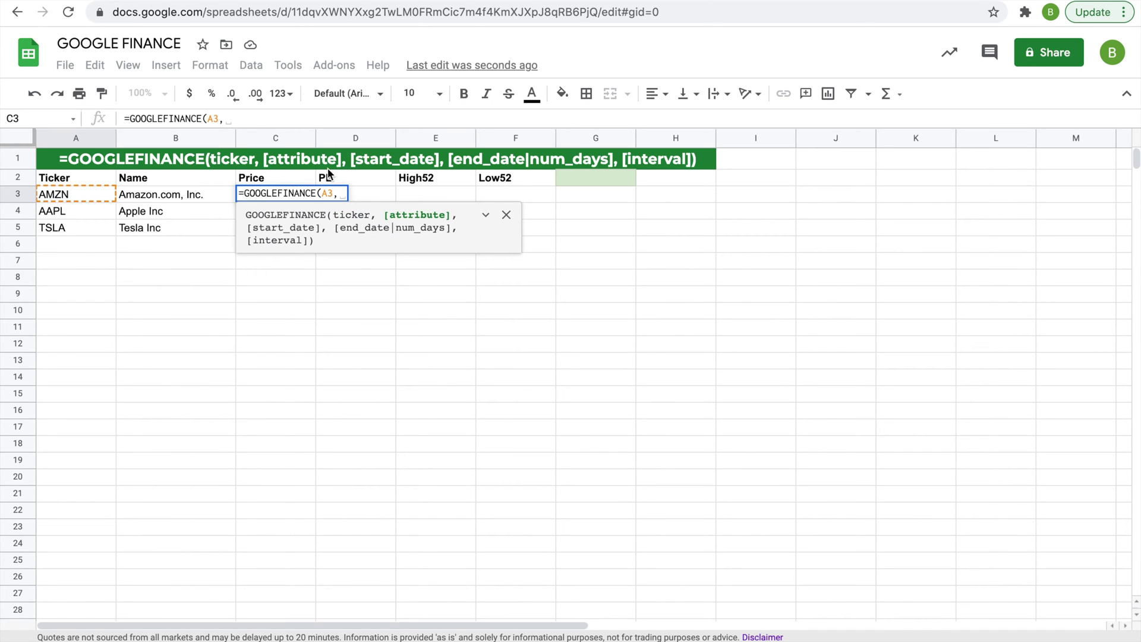
pyautogui.click(284, 183)
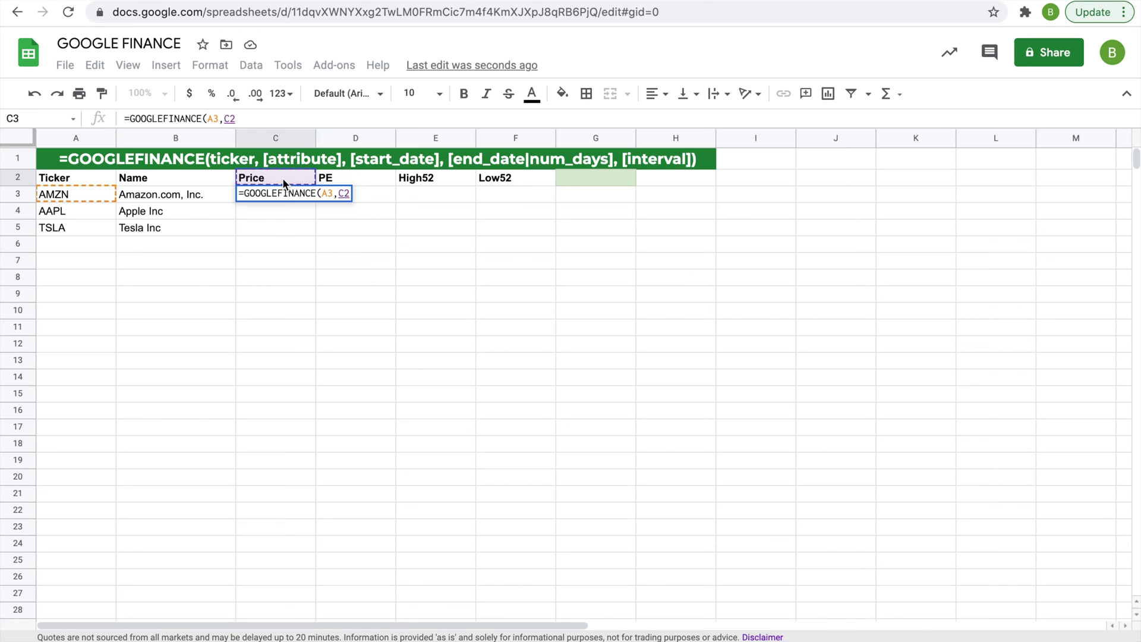
pyautogui.press('Return')
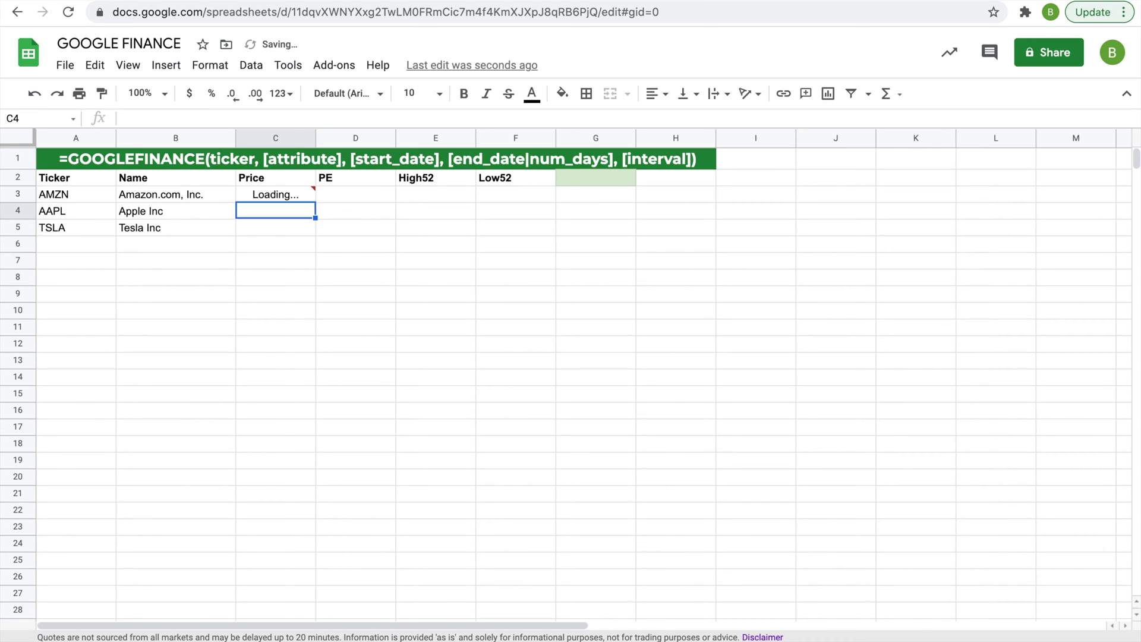
pyautogui.click(303, 197)
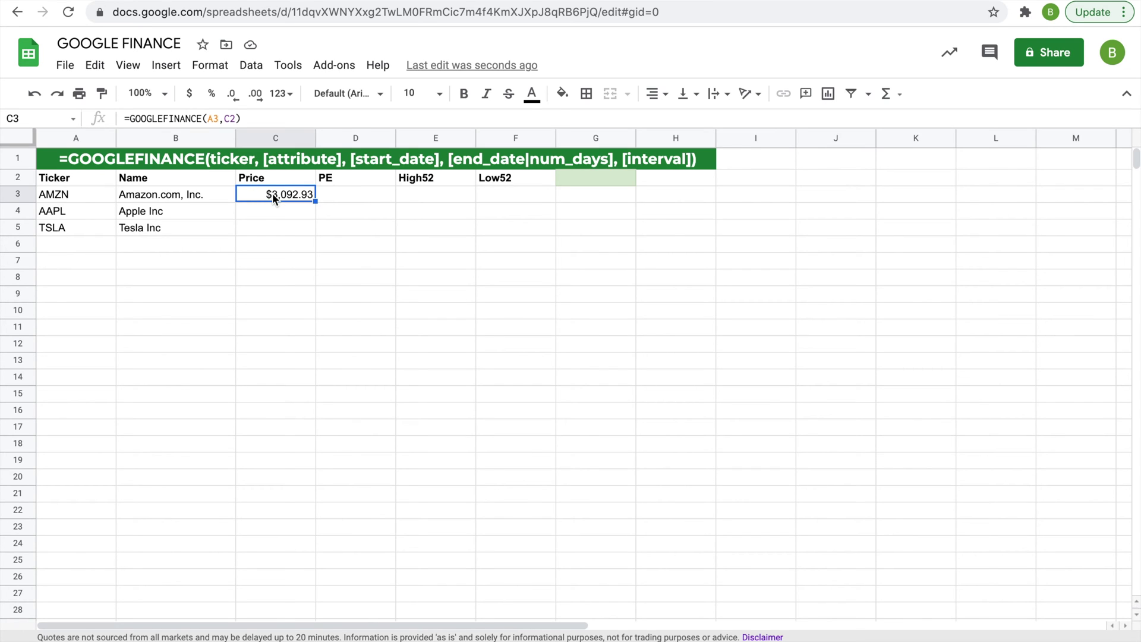
# Step: Make C3's ticker reference absolute as $A$3
pyautogui.click(206, 119)
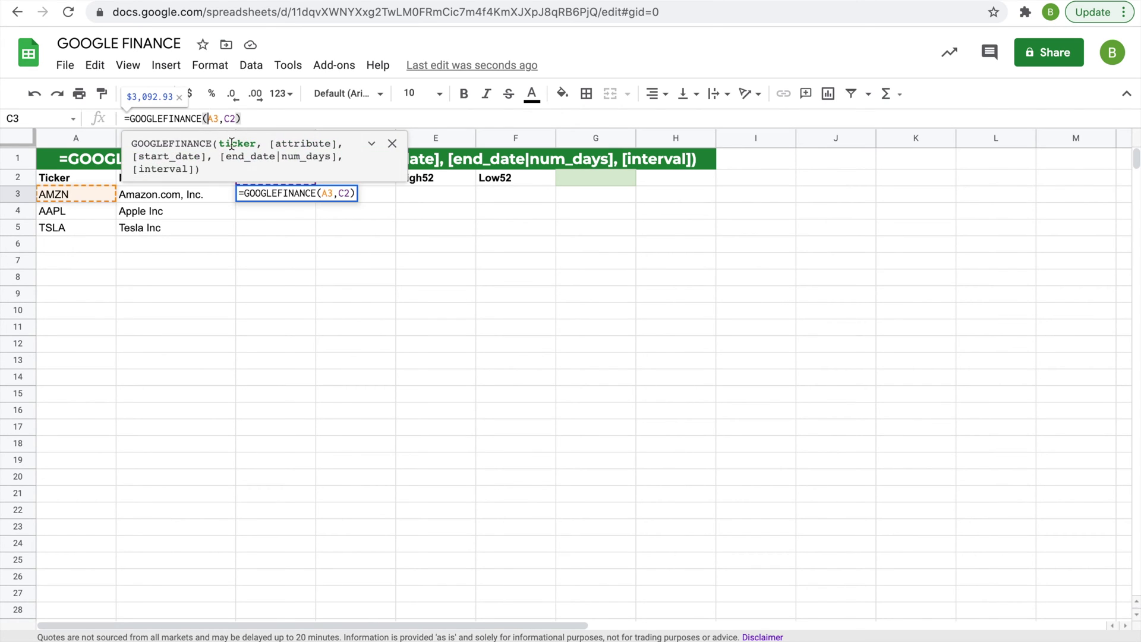
pyautogui.write('$')
pyautogui.press('Right')
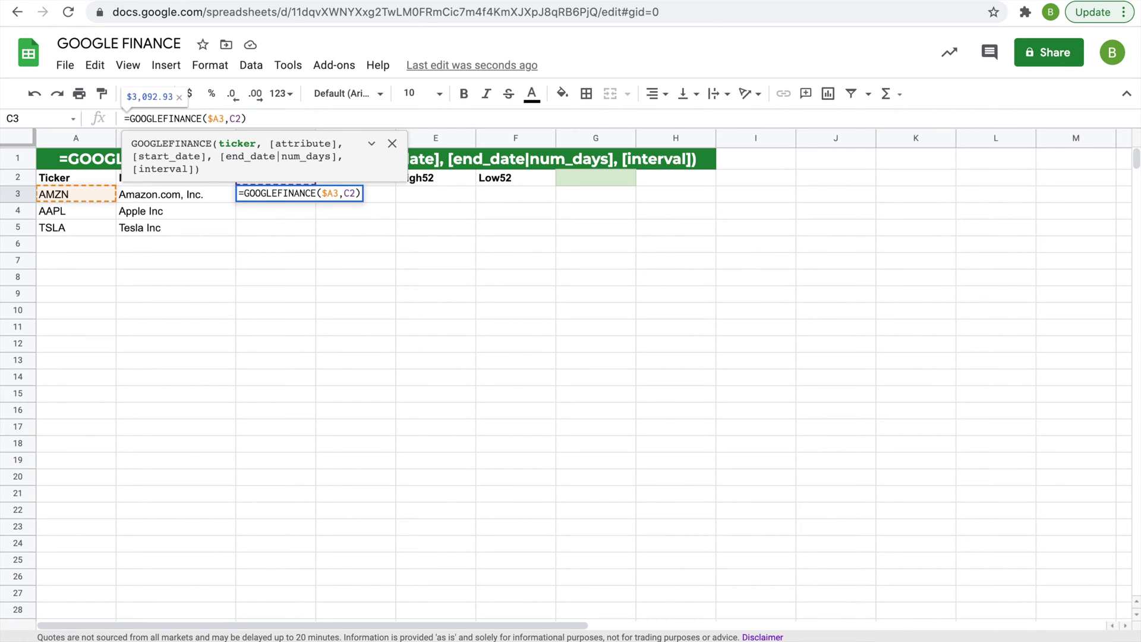
pyautogui.write('$')
pyautogui.press('Return')
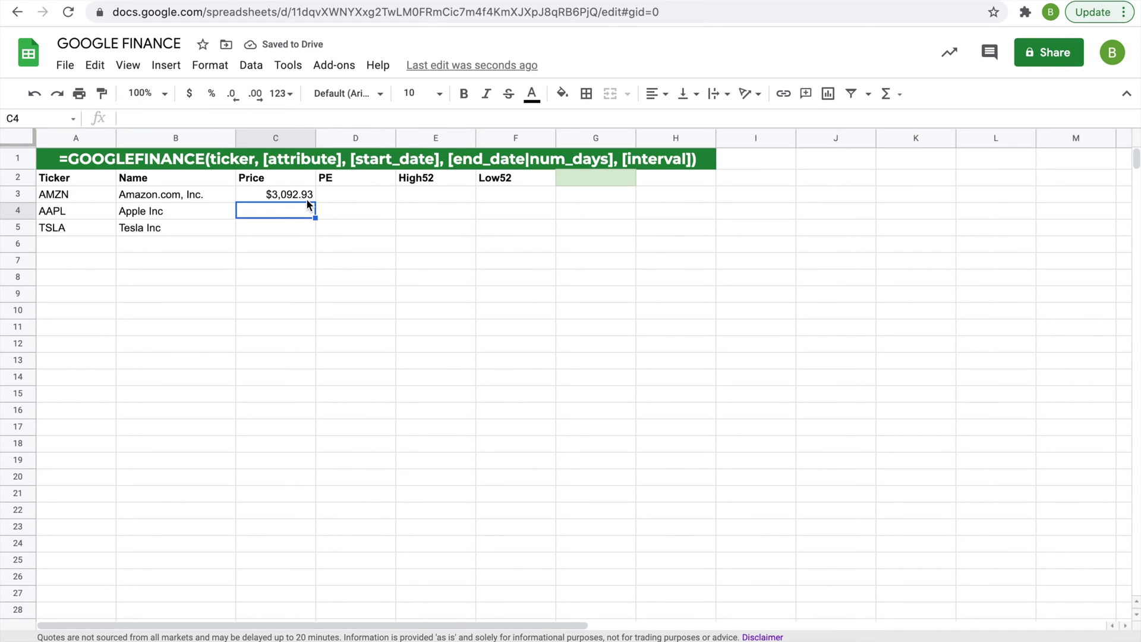
# Step: Copy C3 across to F3 for PE $73.95, High52 $3,552.25 and Low52 $1,626.03
pyautogui.click(307, 198)
pyautogui.moveTo(314, 201); pyautogui.dragTo(488, 194)
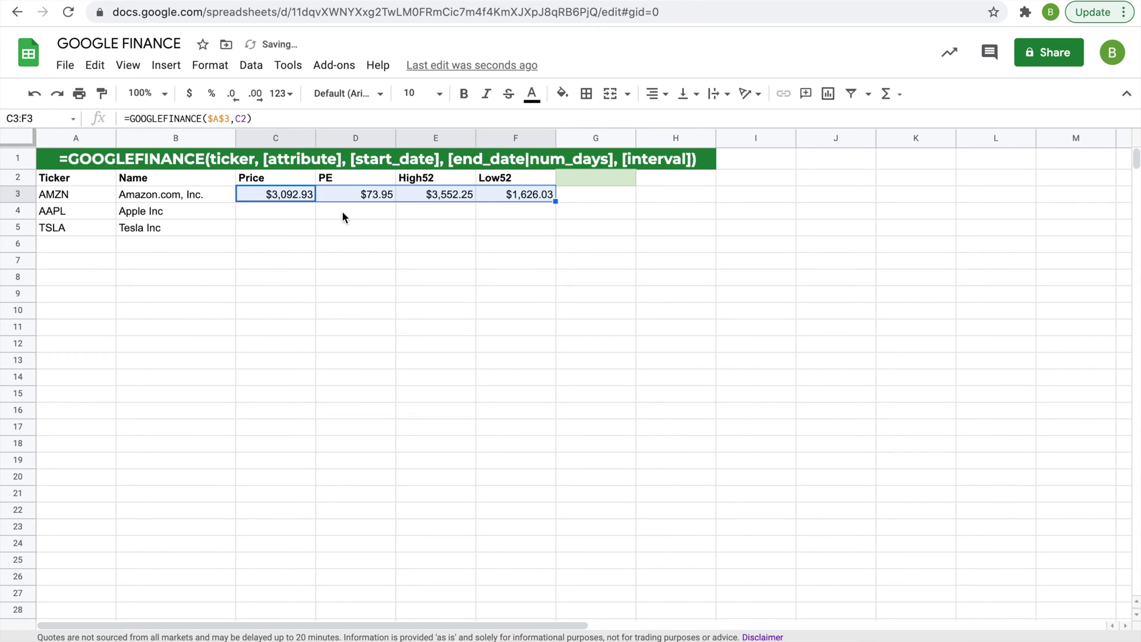
pyautogui.click(284, 195)
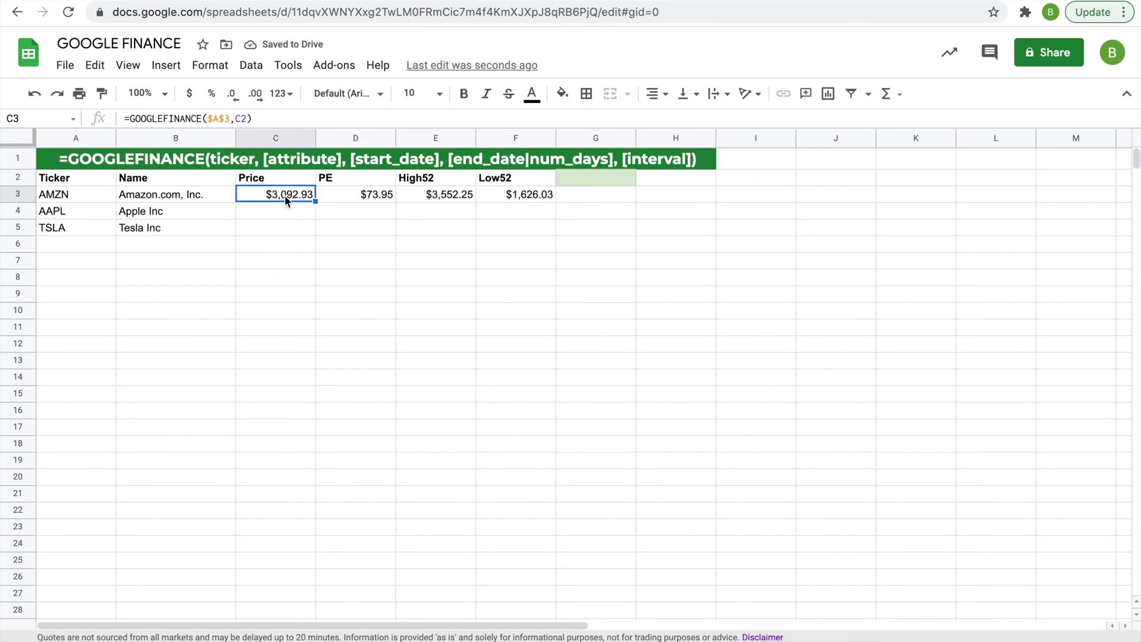
pyautogui.press('Right')
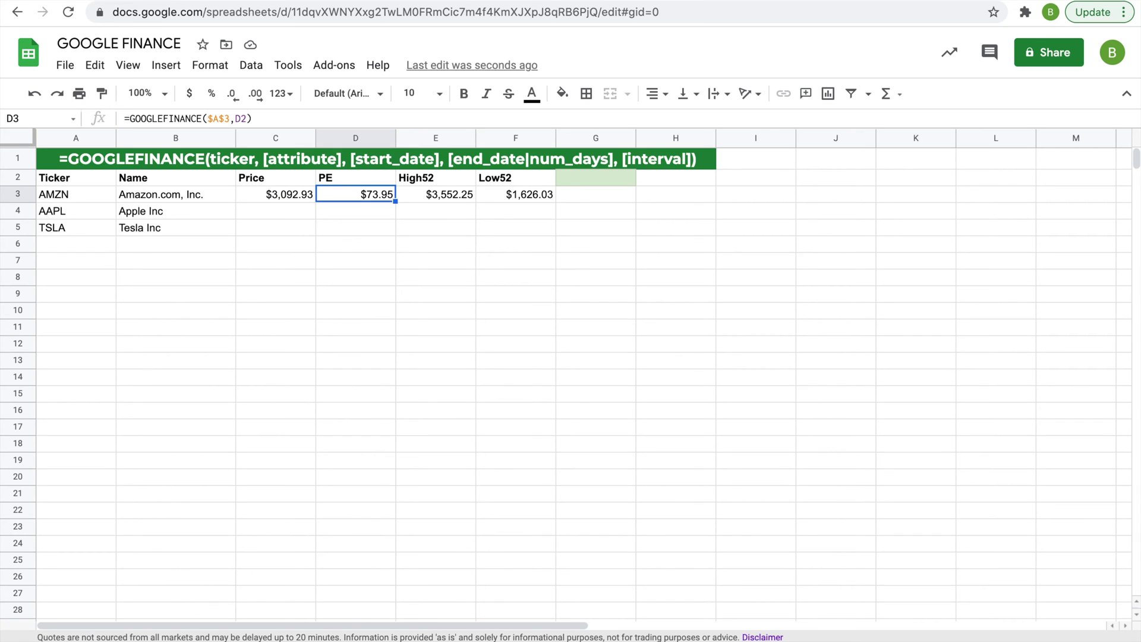
pyautogui.press('Right')
pyautogui.press('Right')
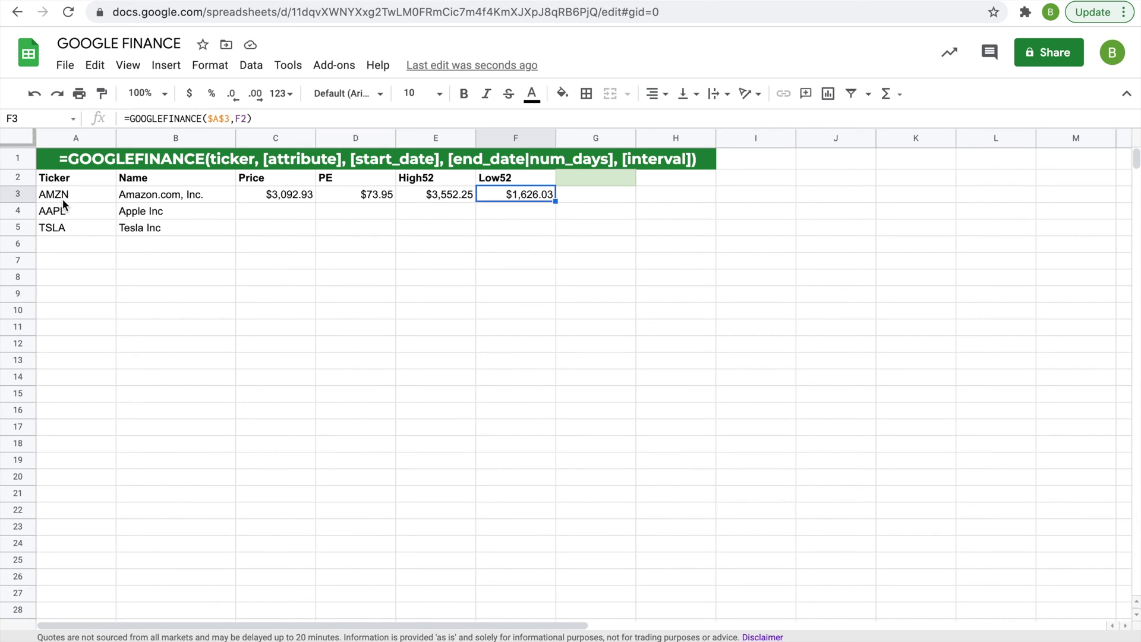
pyautogui.click(66, 191)
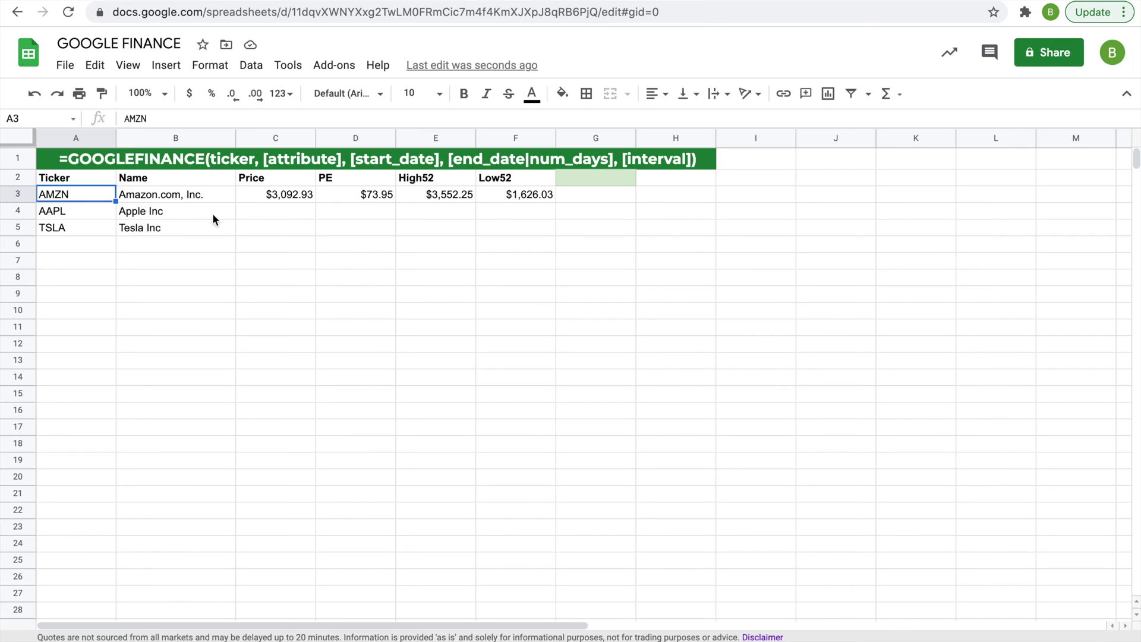
pyautogui.click(269, 209)
pyautogui.write('=')
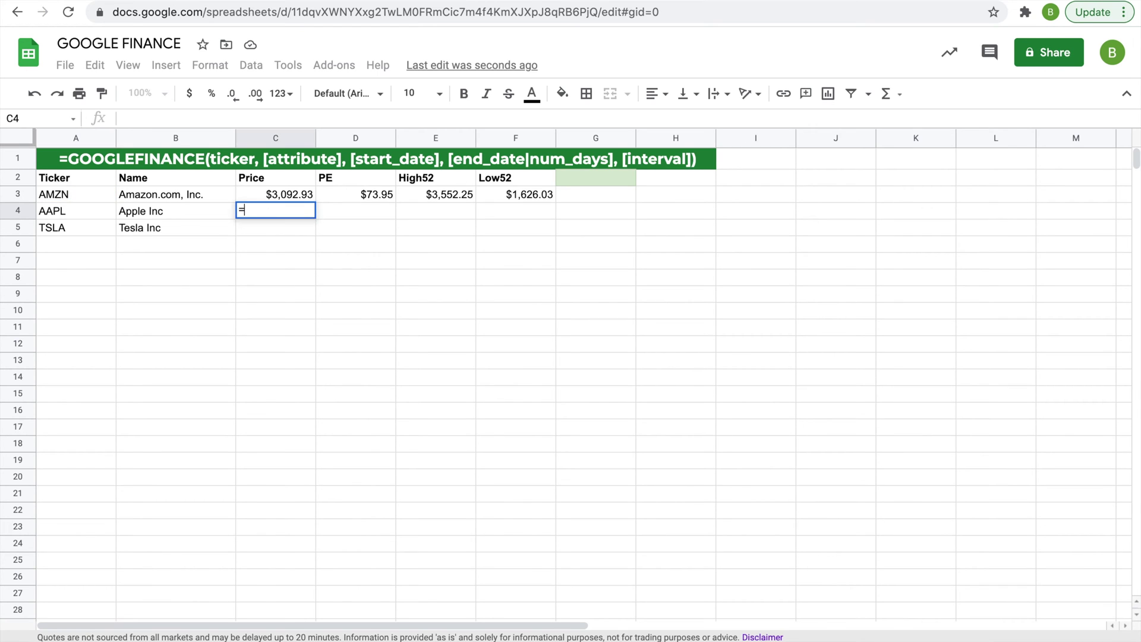
pyautogui.write('GOOG')
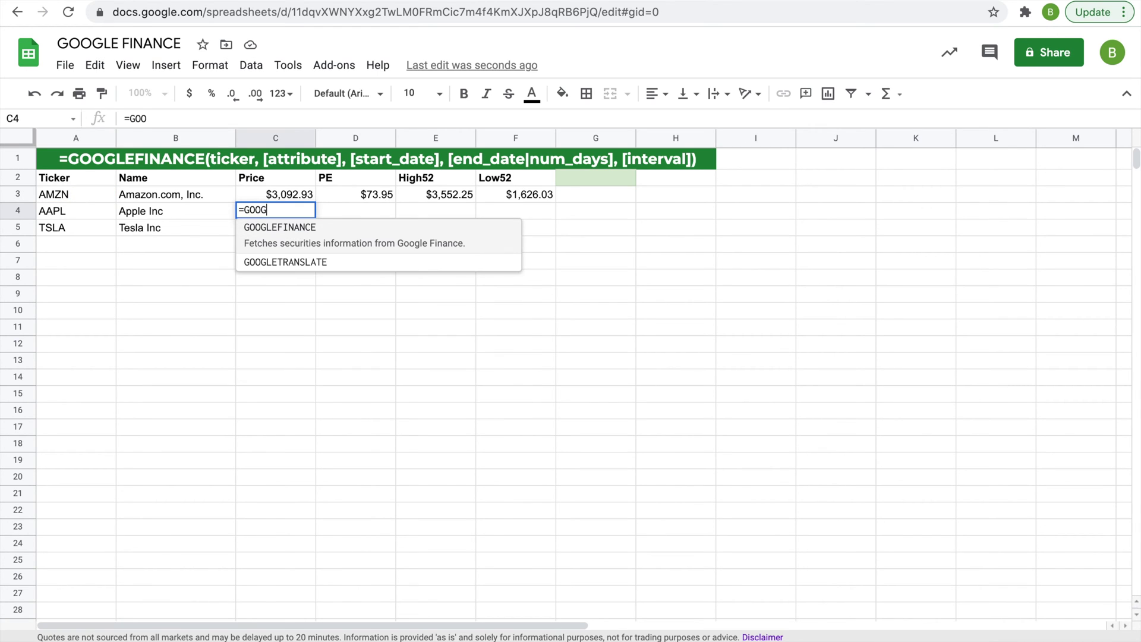
pyautogui.write('LEFINANCE')
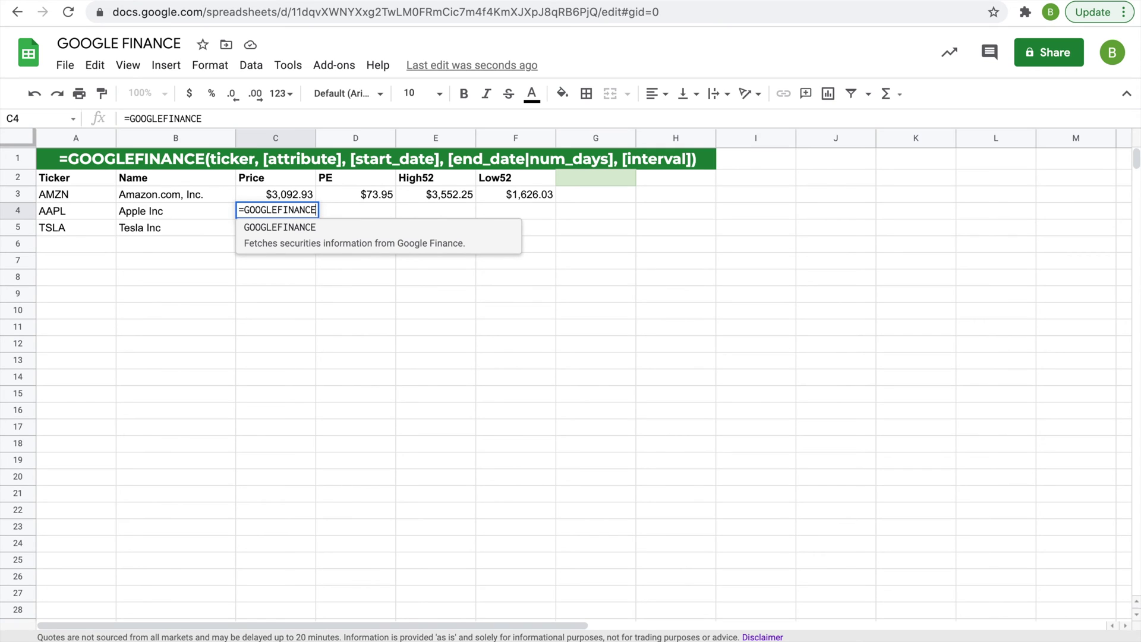
pyautogui.write('(')
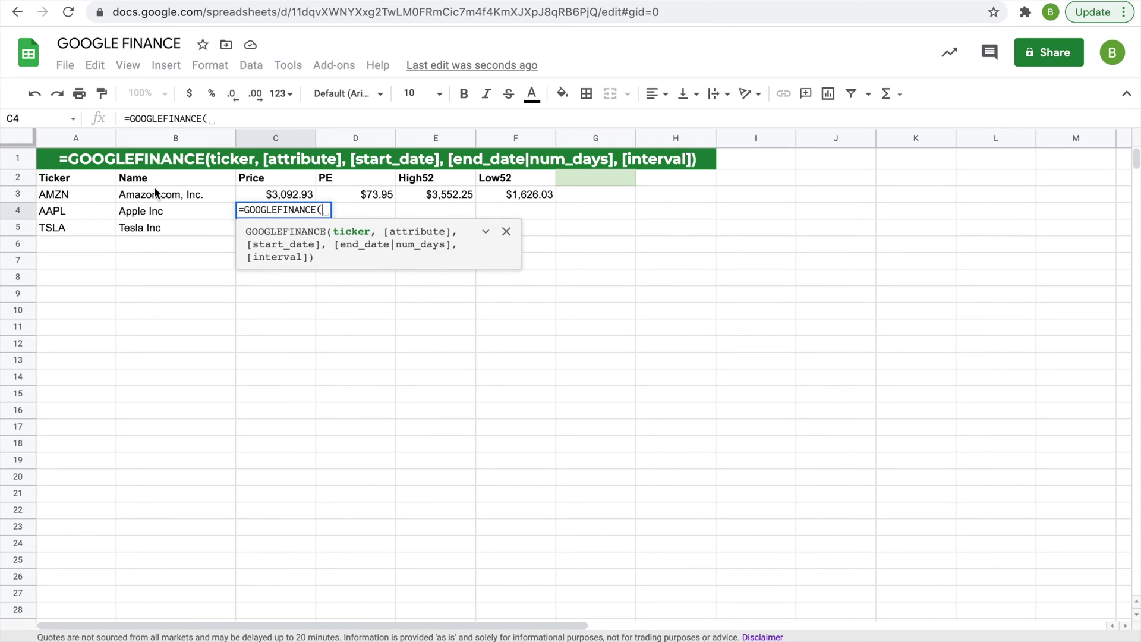
# Step: Fill Apple's row with =GOOGLEFINANCE($A$4,…) to F4: $121.26, $32.78, $145.09, $53.15
pyautogui.click(66, 210)
pyautogui.write(',')
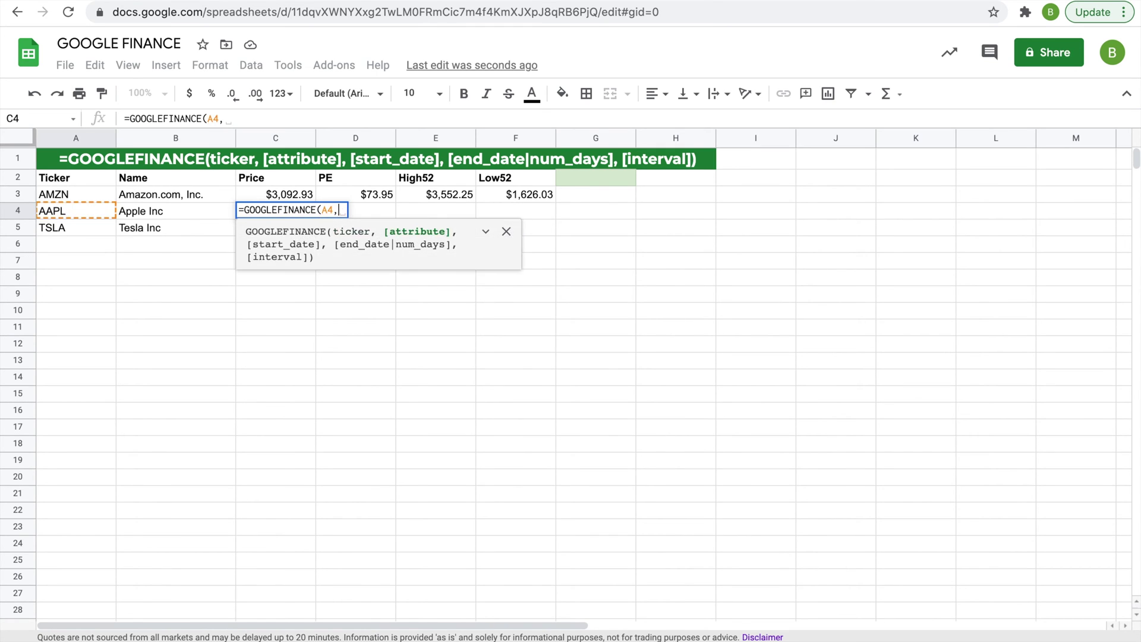
pyautogui.press('Return')
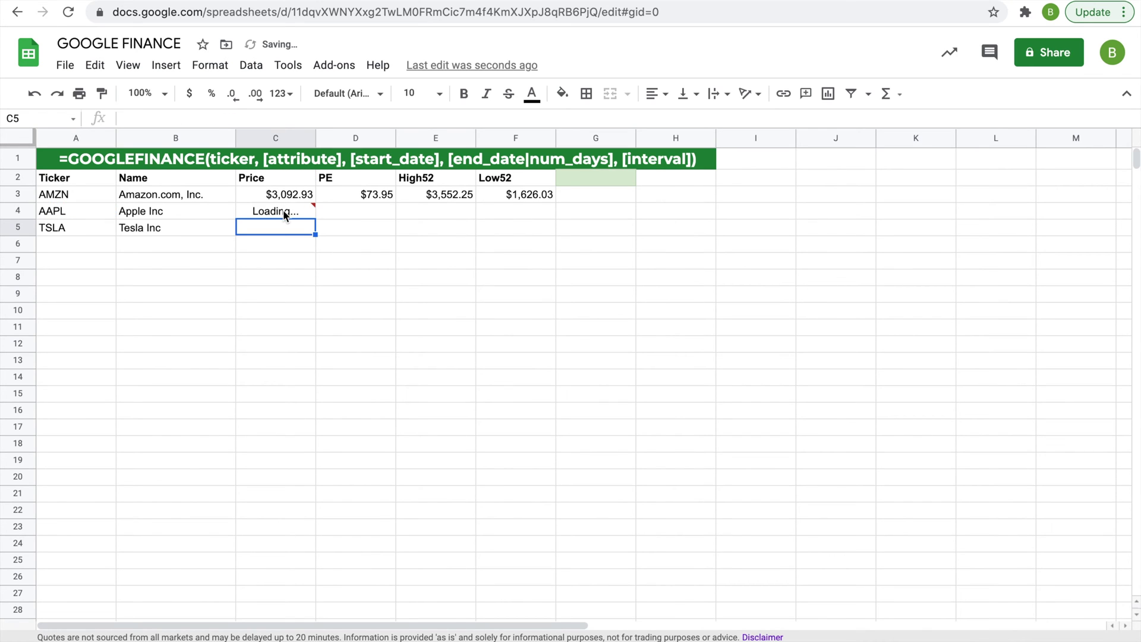
pyautogui.click(282, 215)
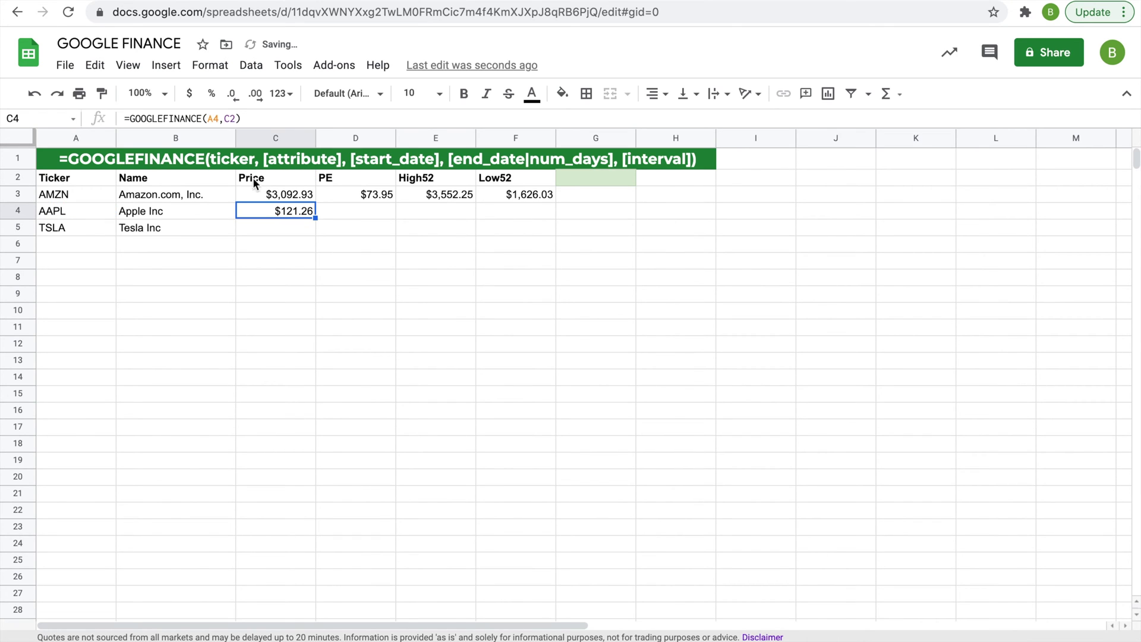
pyautogui.click(213, 119)
pyautogui.click(208, 119)
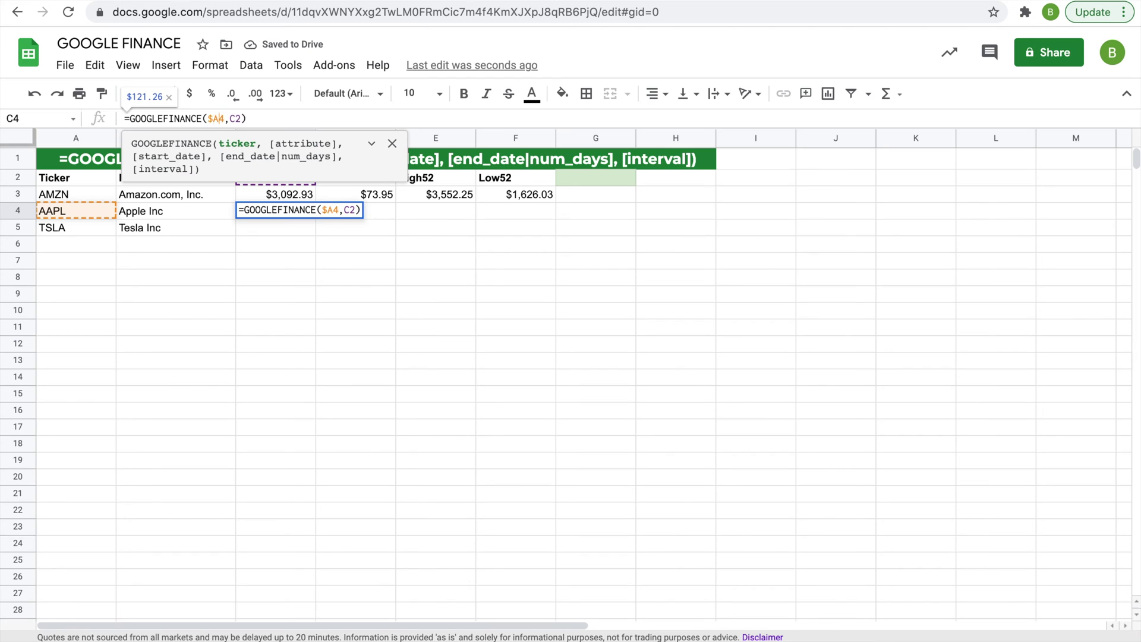
pyautogui.press('Return')
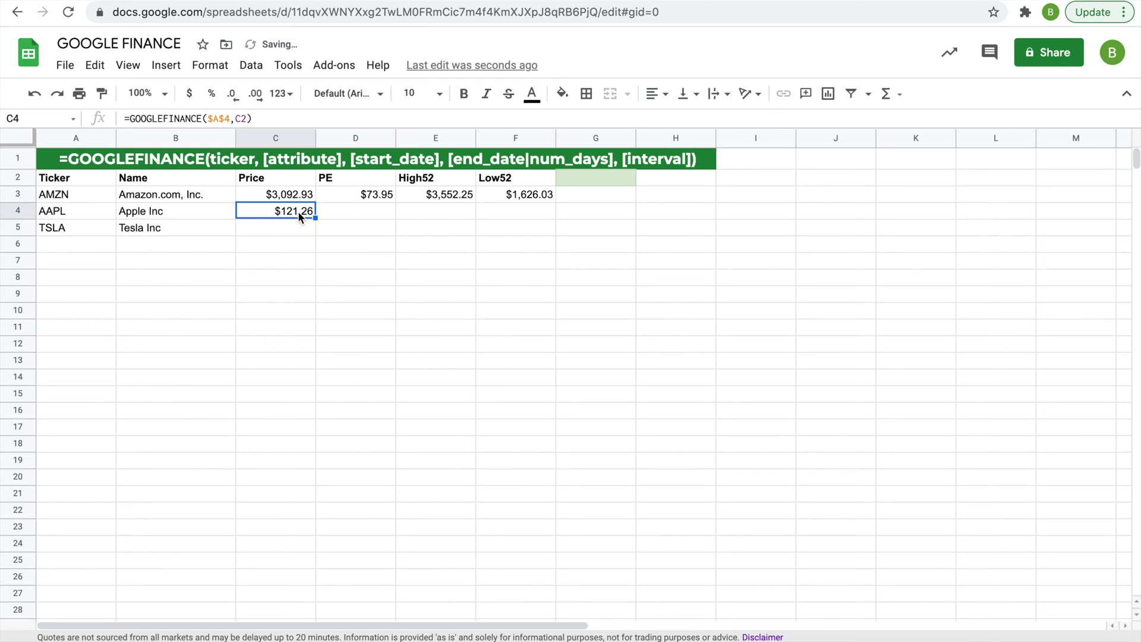
pyautogui.moveTo(315, 218); pyautogui.dragTo(490, 211)
pyautogui.click(277, 225)
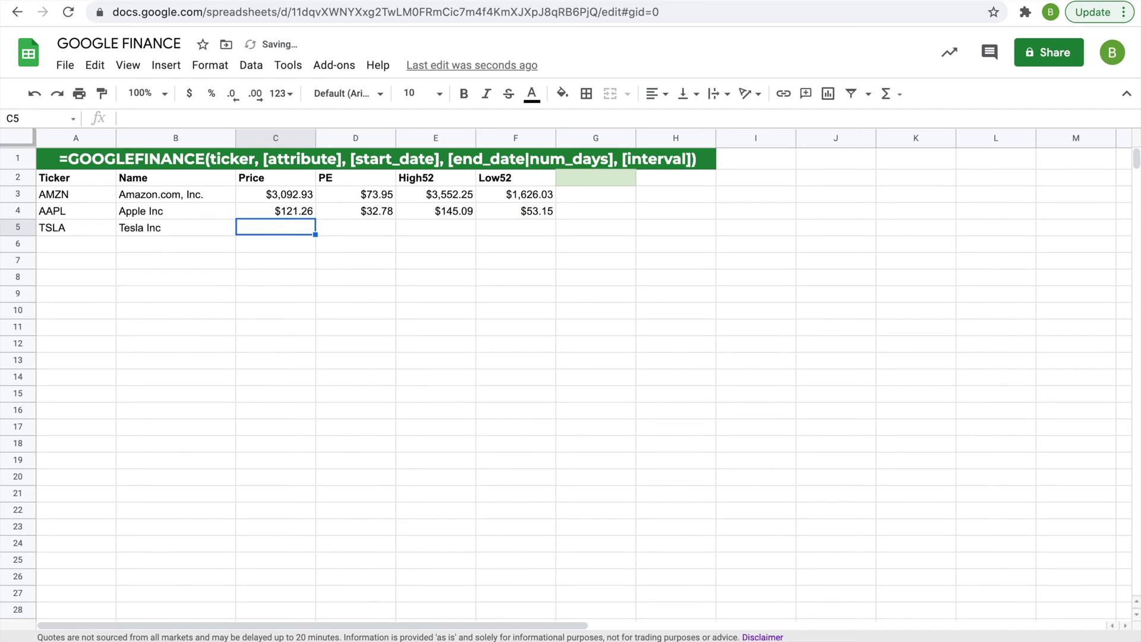
pyautogui.write('=GOOGL')
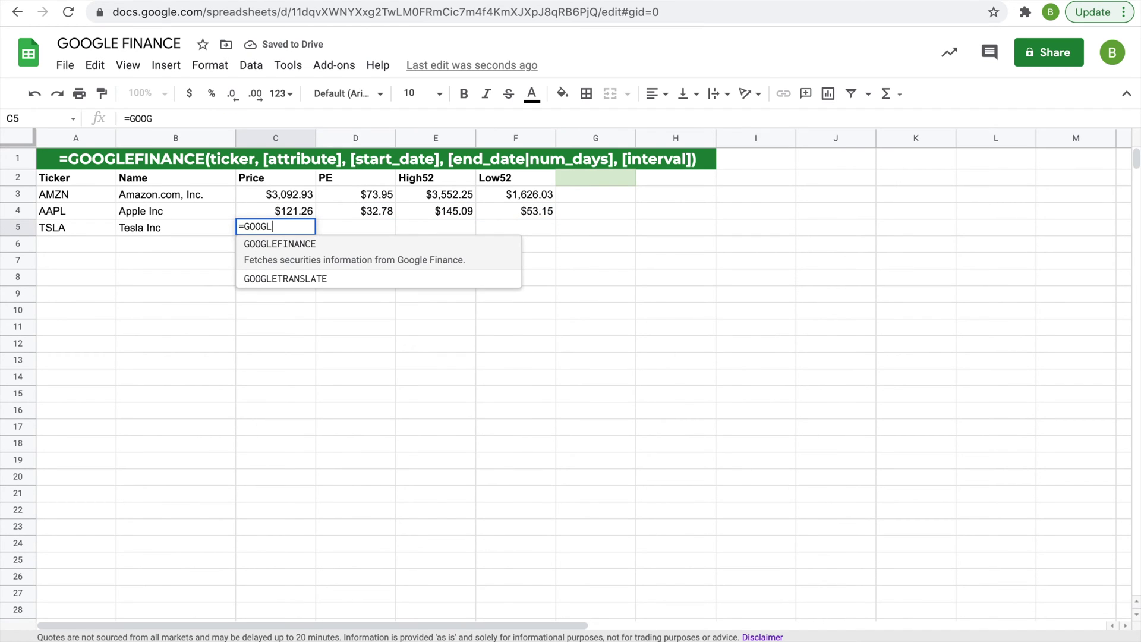
pyautogui.write('EFINAN')
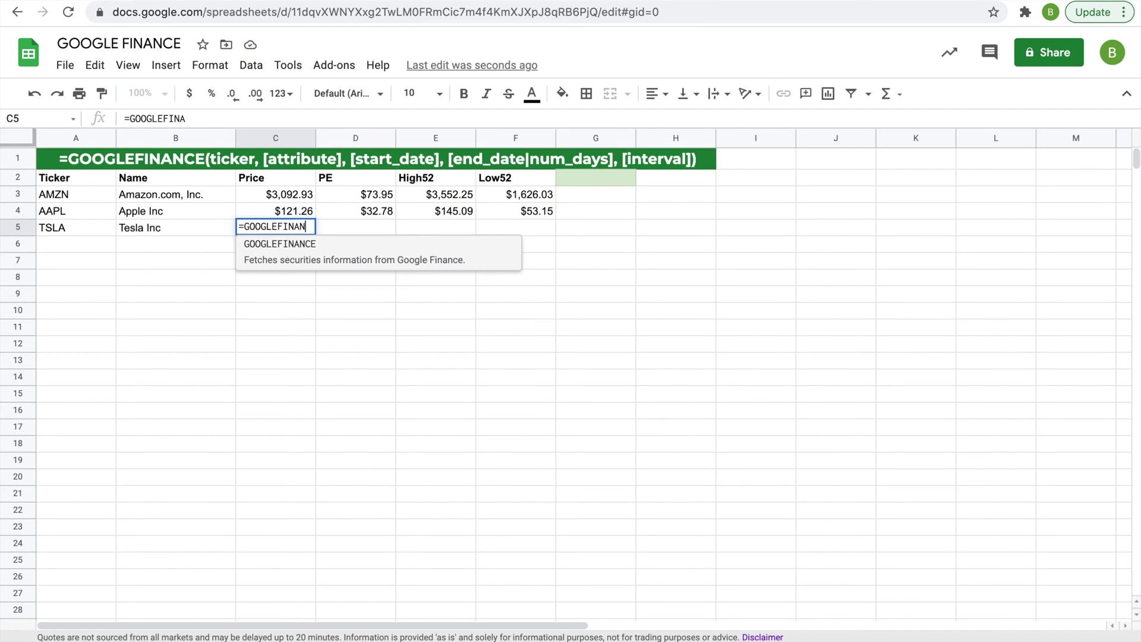
pyautogui.write('CE(')
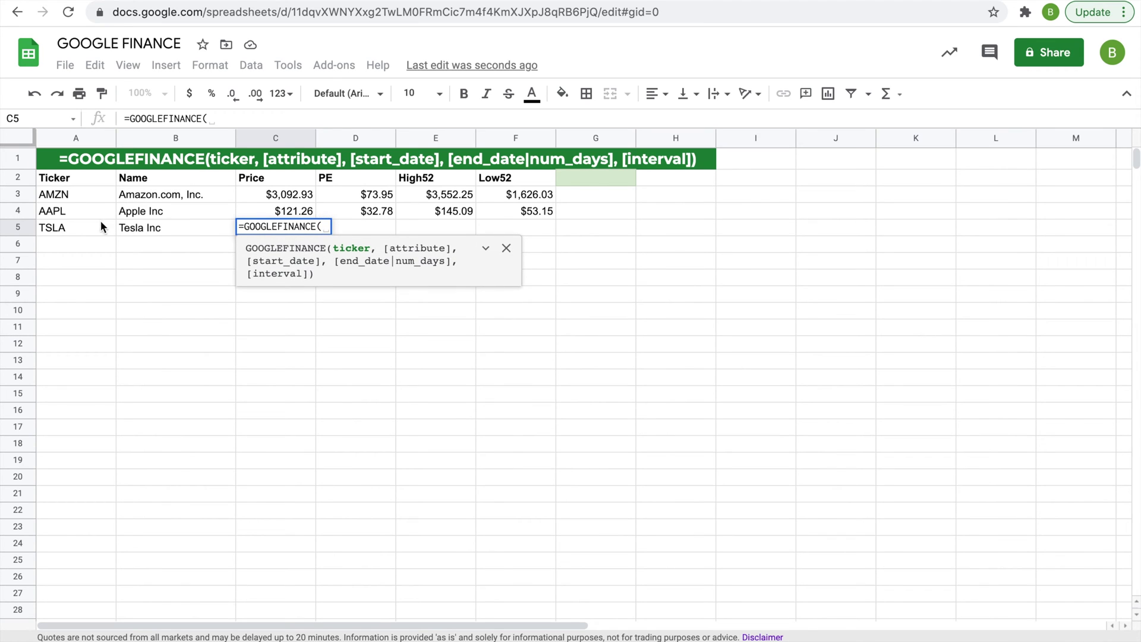
# Step: Enter Tesla's price formula in C5 from A5 and C2, locking the ticker as $A$5
pyautogui.click(71, 226)
pyautogui.write(',')
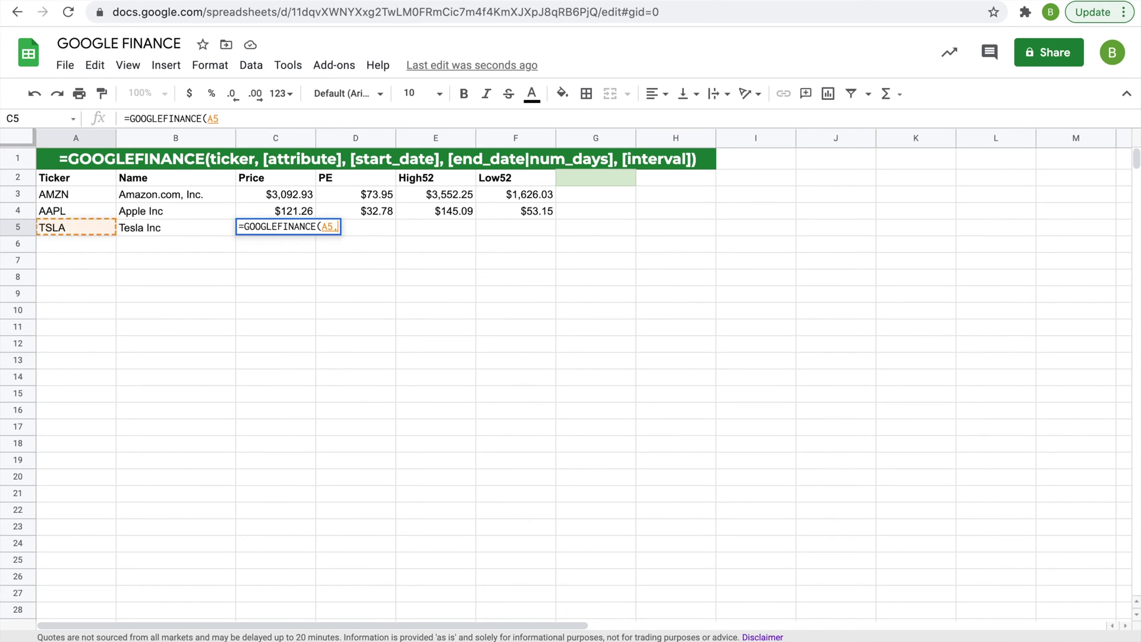
pyautogui.click(258, 179)
pyautogui.press('Return')
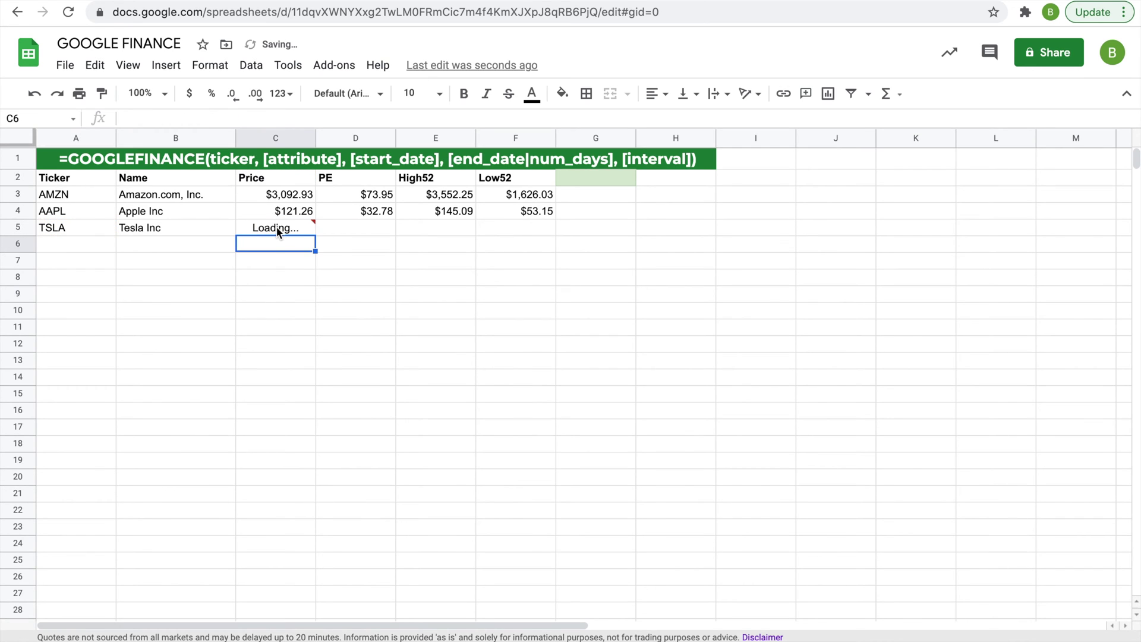
pyautogui.click(276, 227)
pyautogui.click(209, 118)
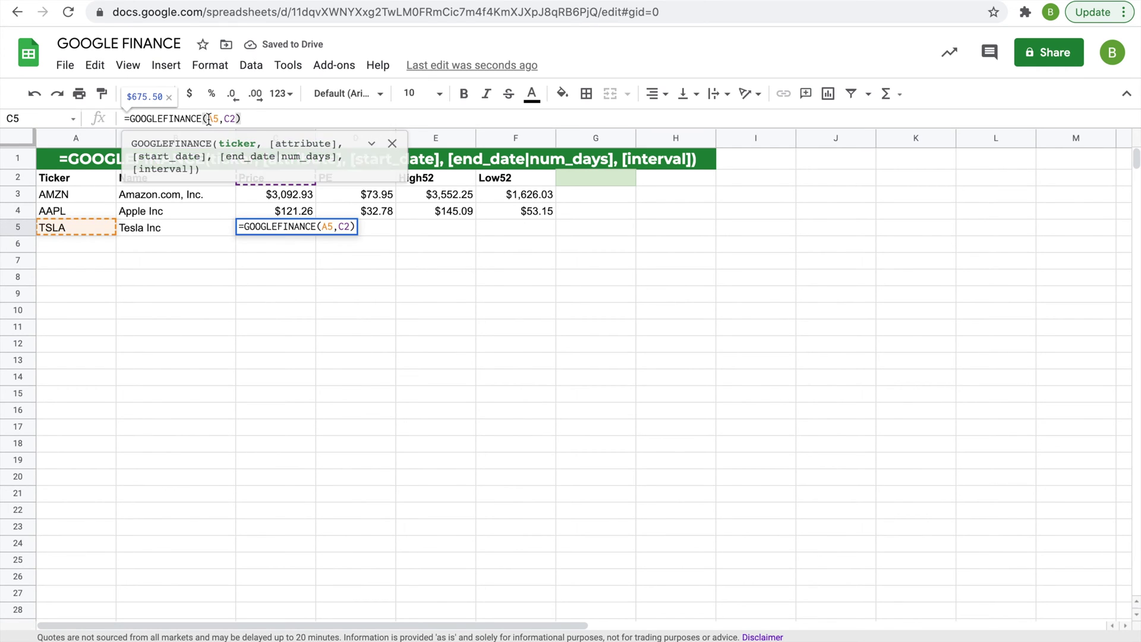
pyautogui.write('$')
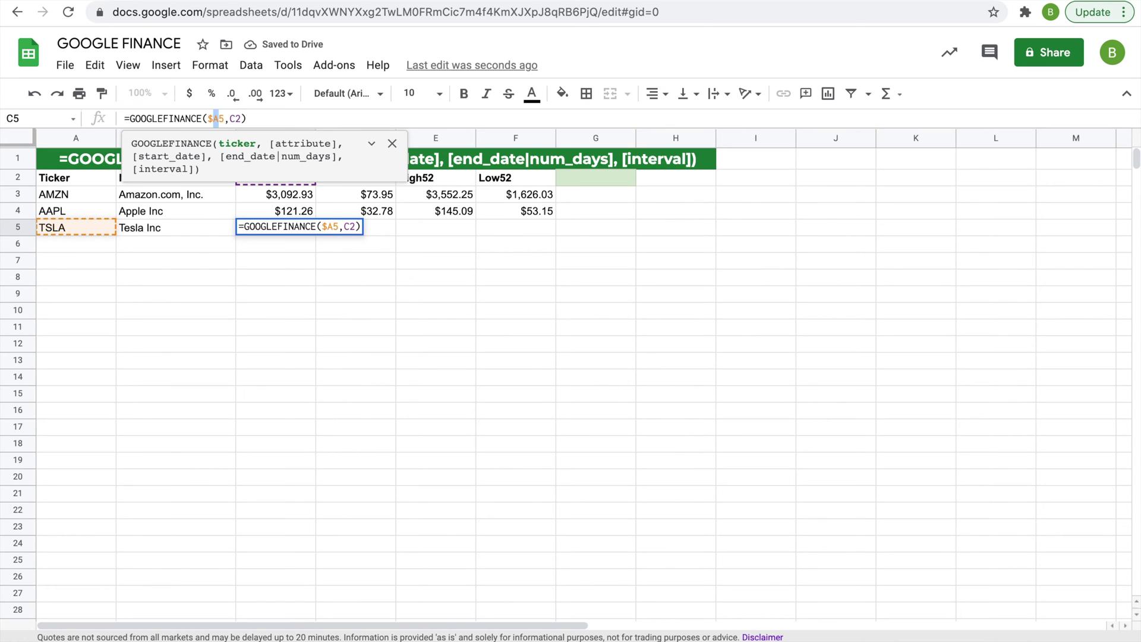
pyautogui.press('Right')
pyautogui.write('#')
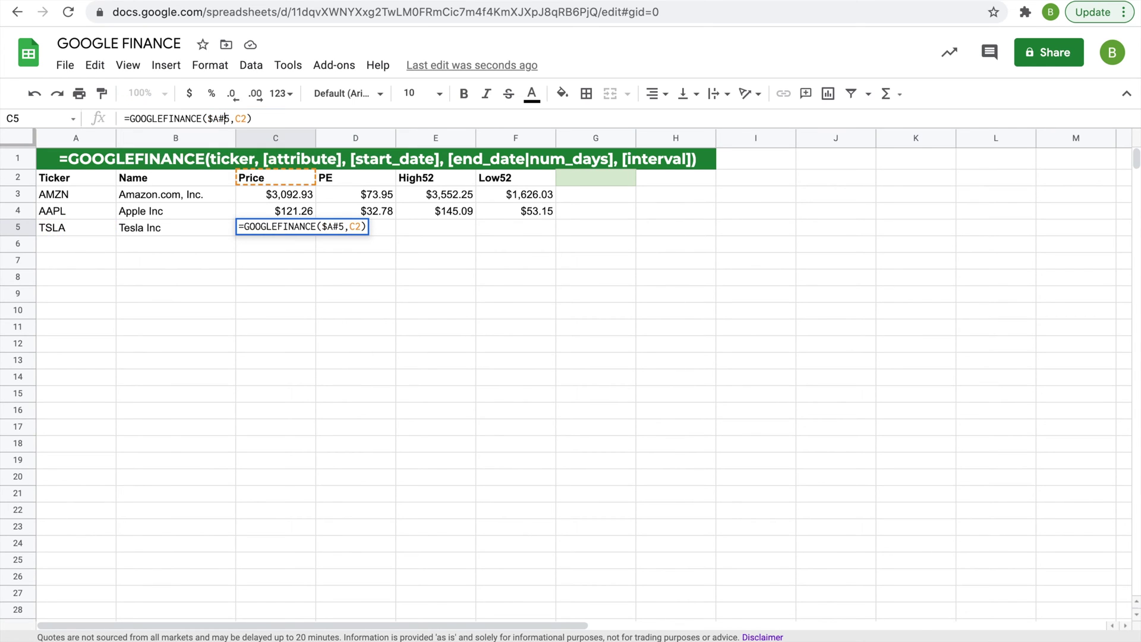
pyautogui.press('Return')
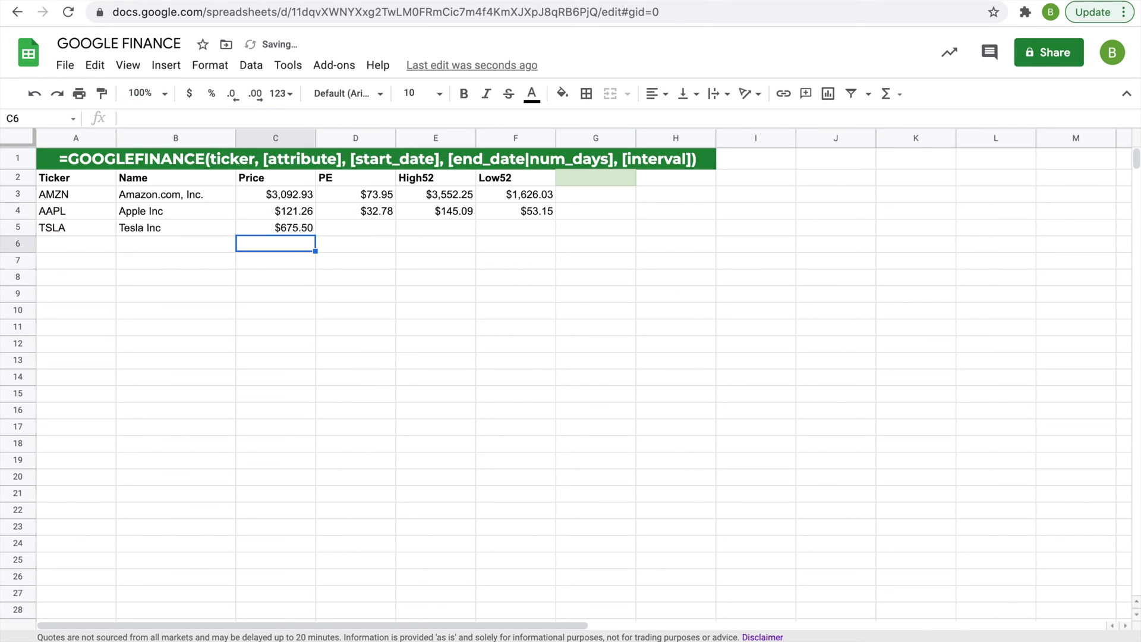
# Step: Copy C5 across to F5 for PE $1,060.24, High52 $900.40 and Low52 $70.10
pyautogui.click(308, 228)
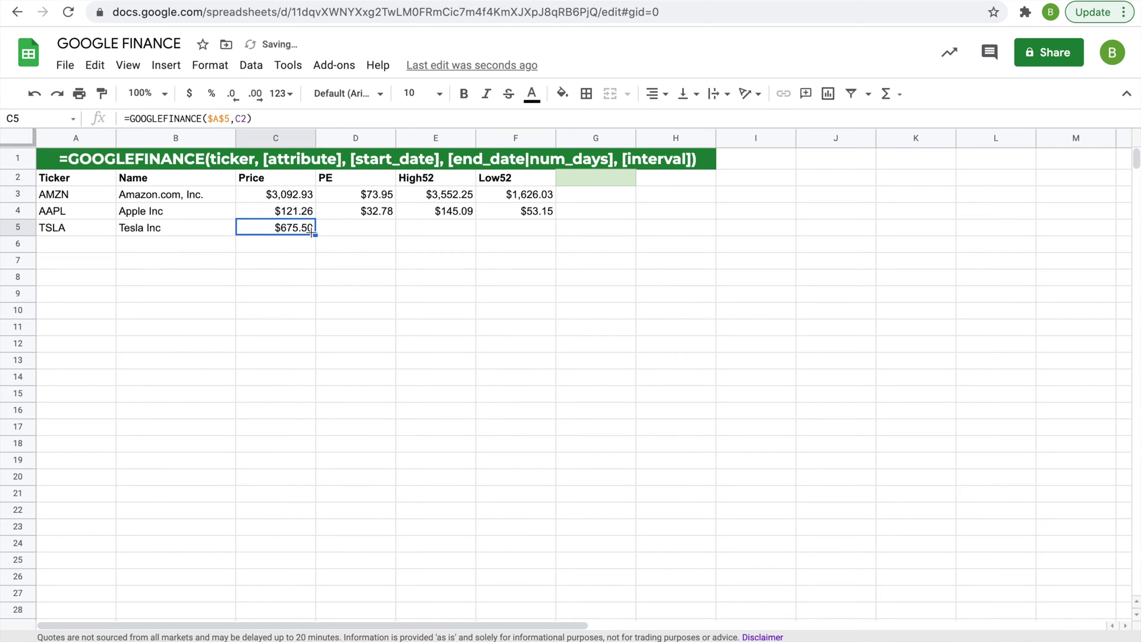
pyautogui.moveTo(312, 232); pyautogui.dragTo(502, 232)
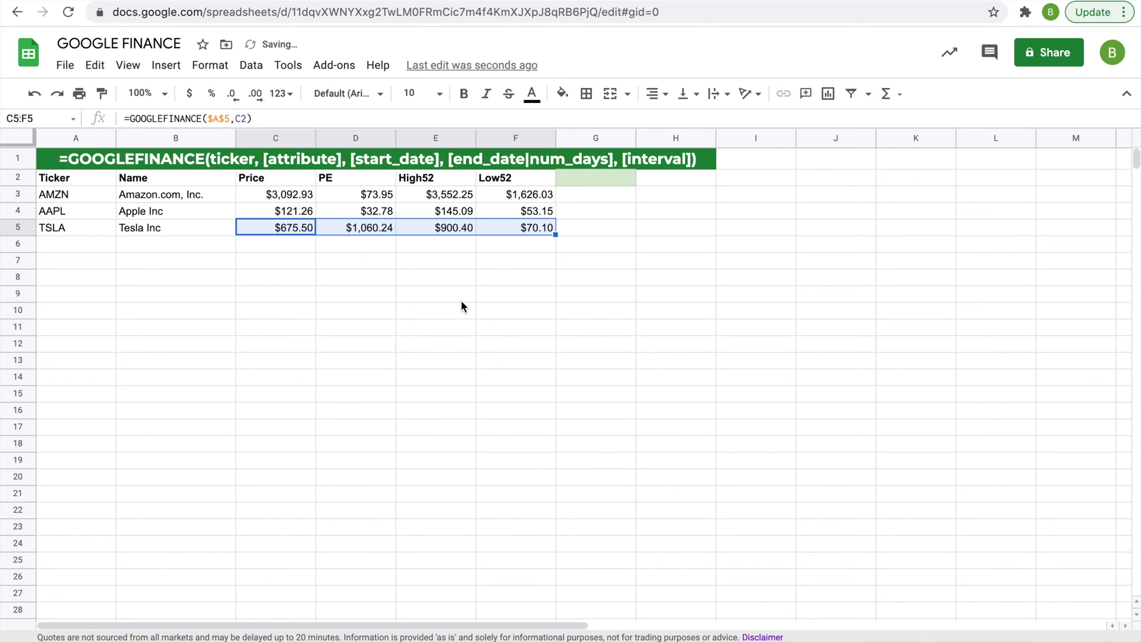
pyautogui.click(427, 276)
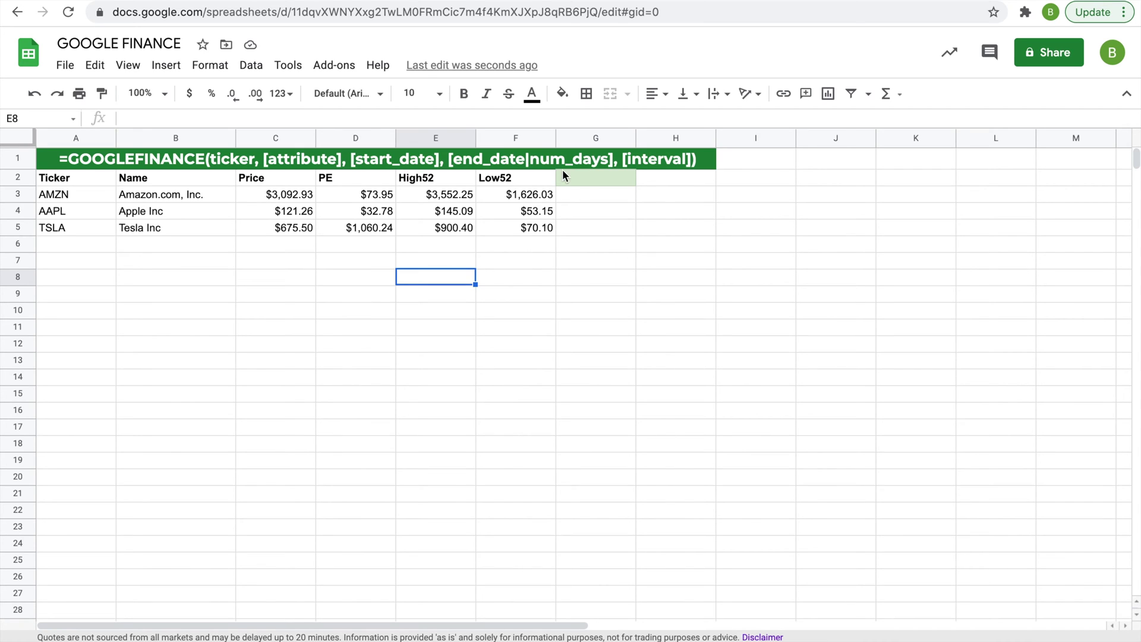
pyautogui.click(584, 182)
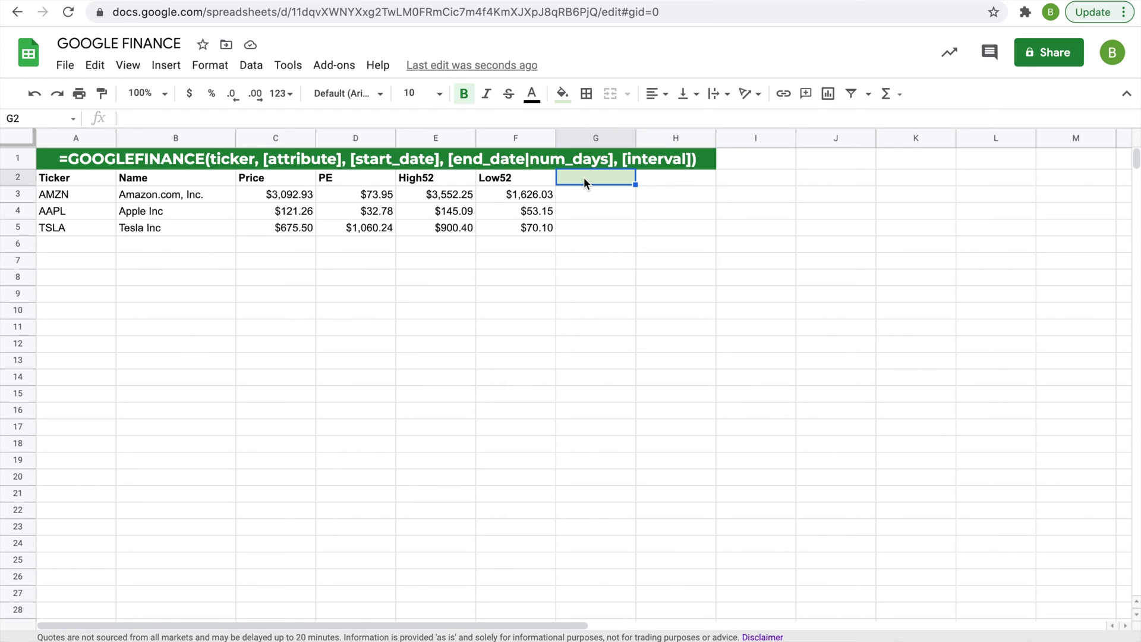
pyautogui.write('=')
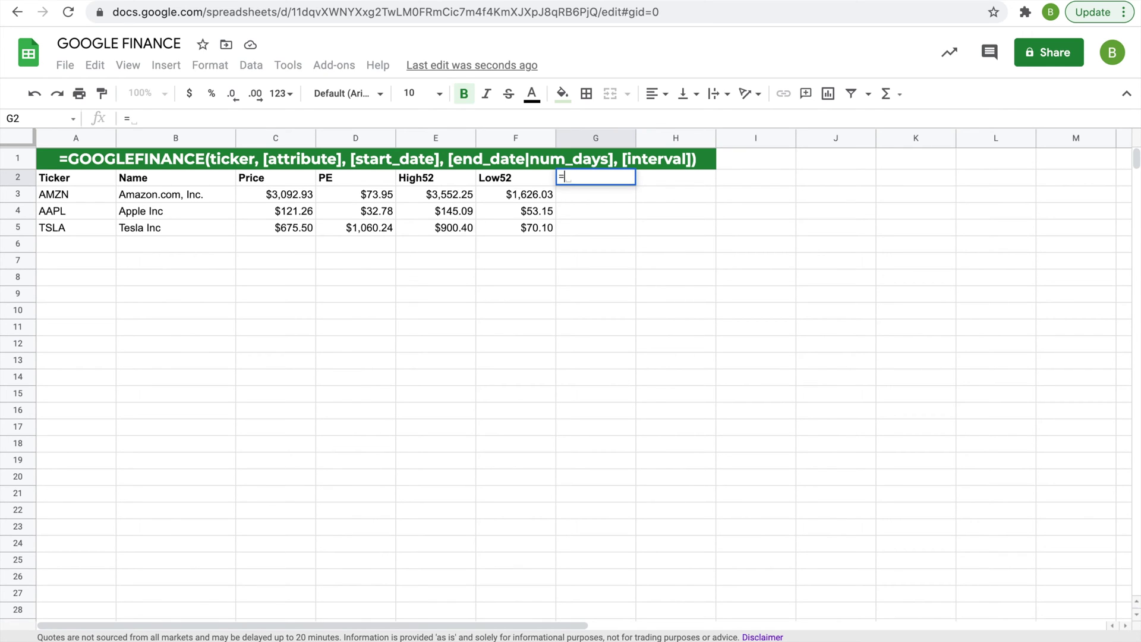
pyautogui.write('GOOGL')
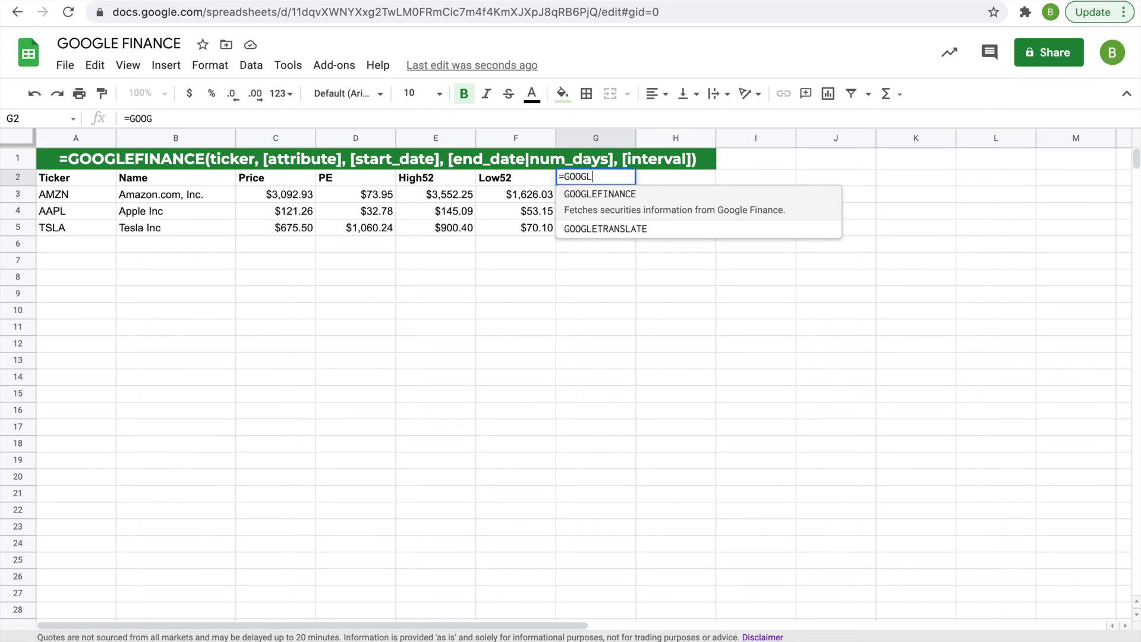
pyautogui.write('EFINANCE(')
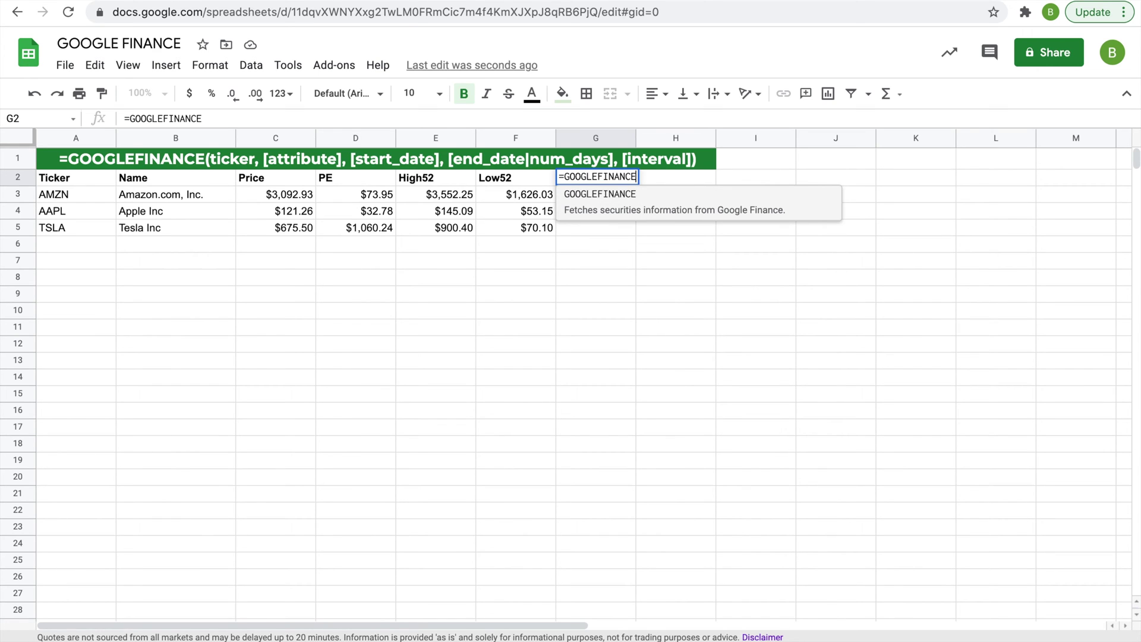
# Step: Build G2 as =GOOGLEFINANCE(A5,C2,"2/27/2020", fixing the year and dropping the stray F2
pyautogui.click(70, 226)
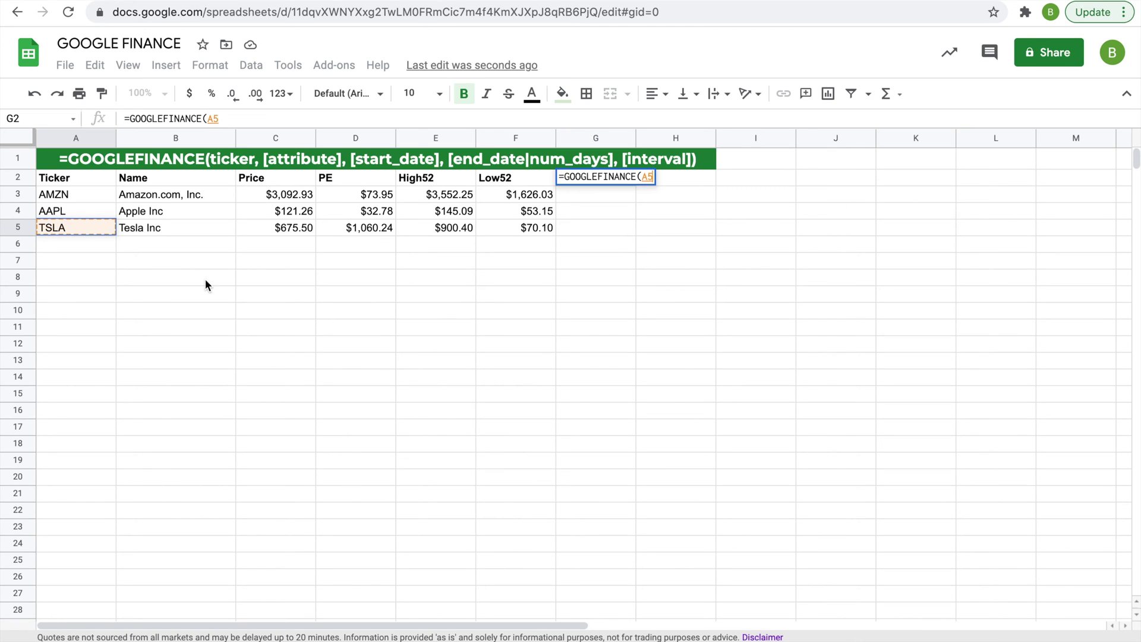
pyautogui.write(',')
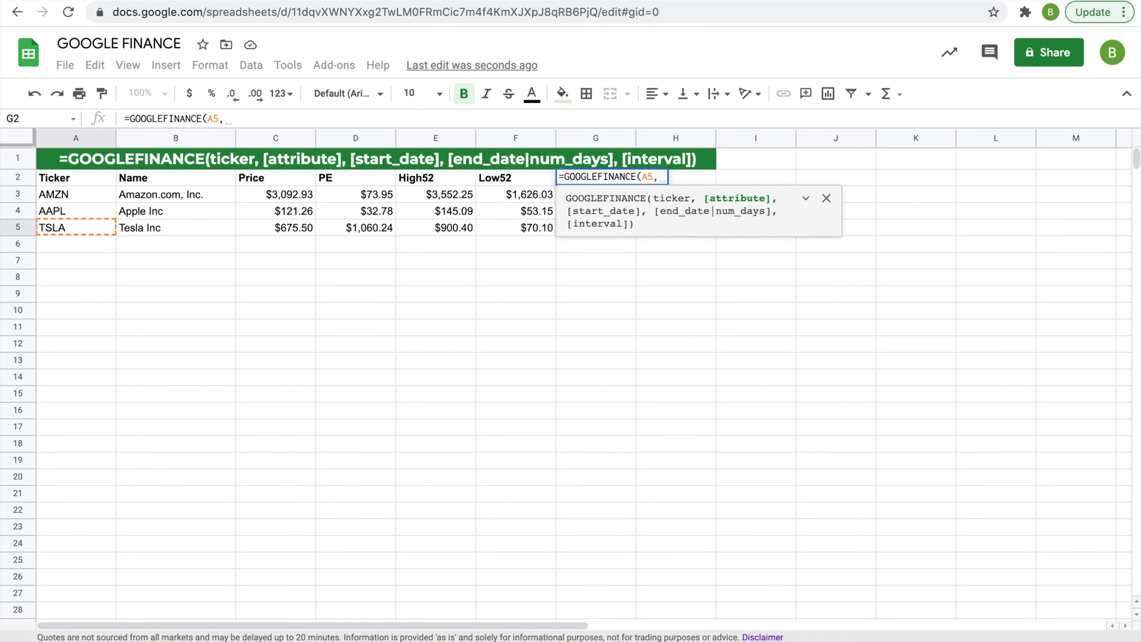
pyautogui.click(290, 183)
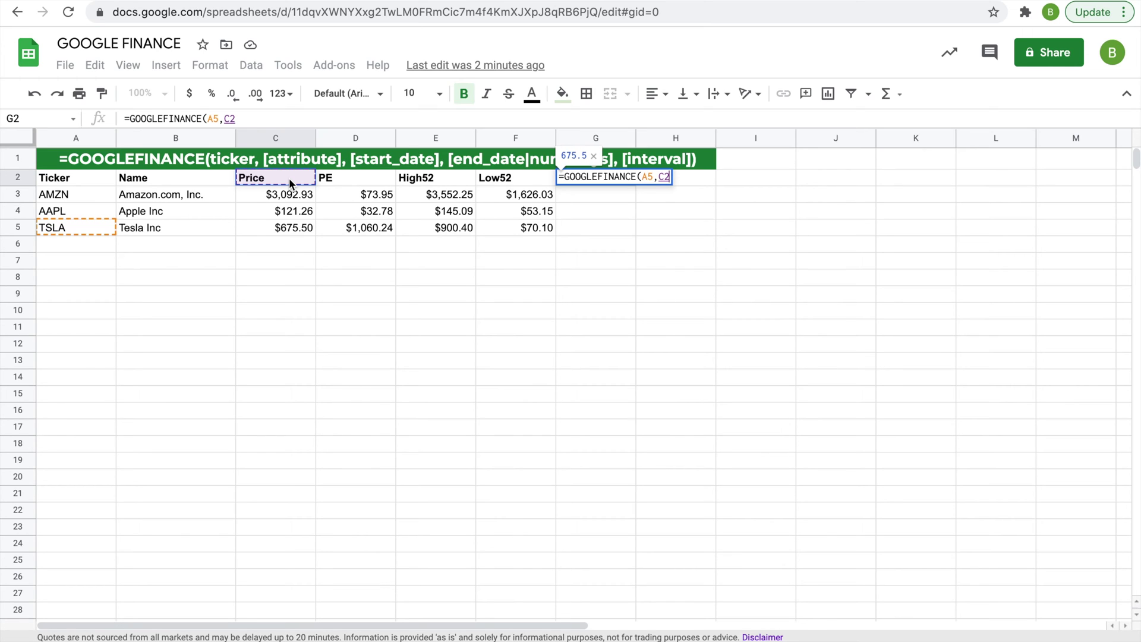
pyautogui.write(',')
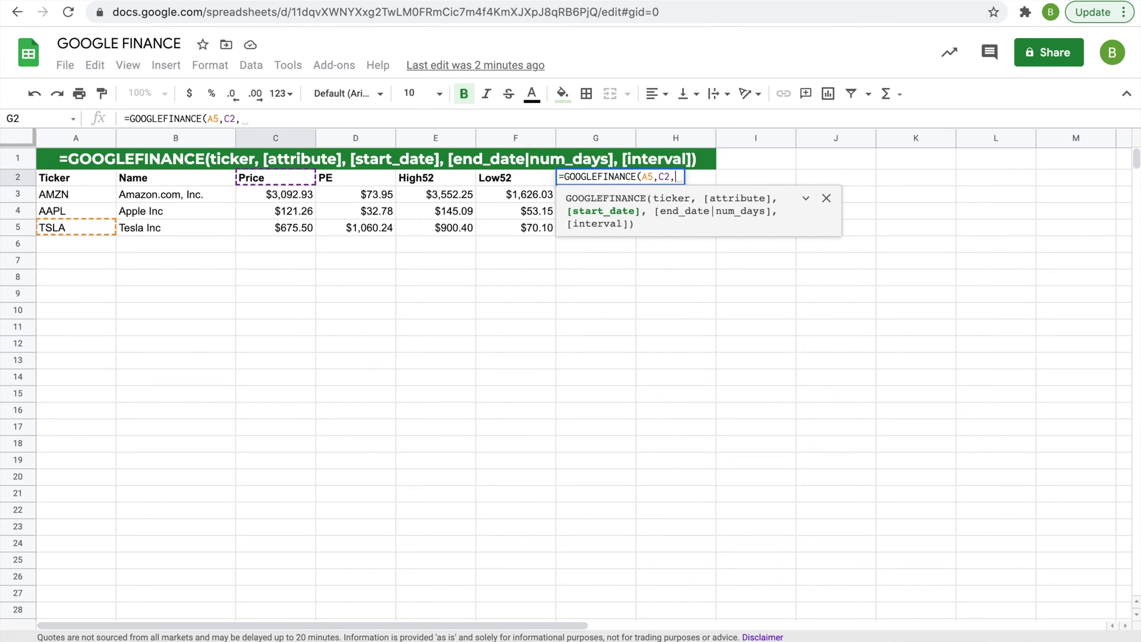
pyautogui.write('"2/2')
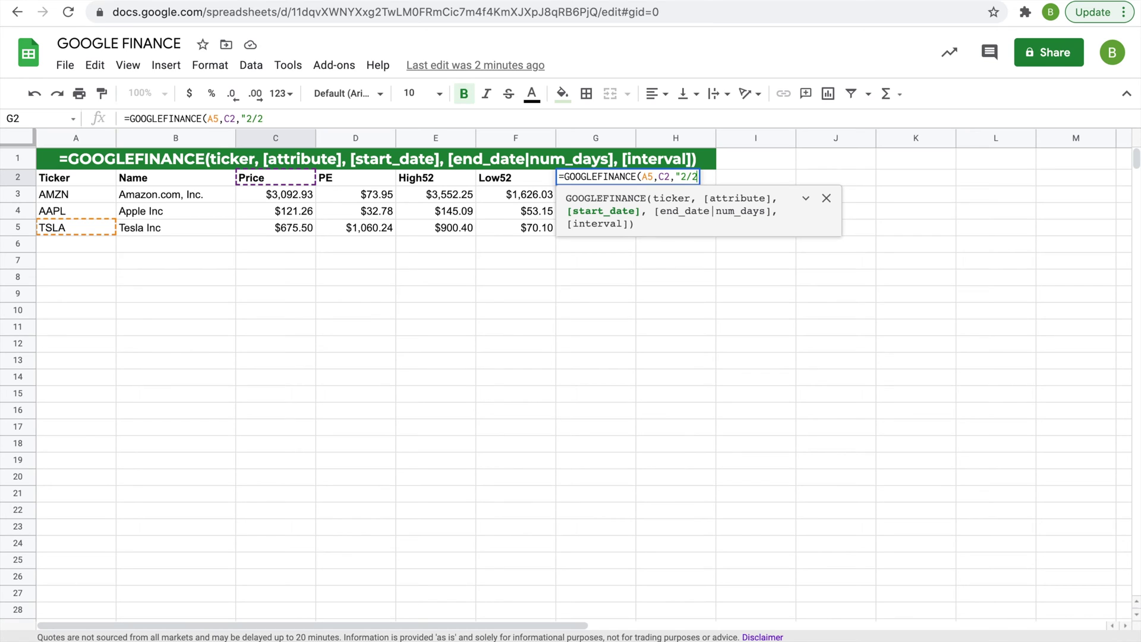
pyautogui.write('7/2021",')
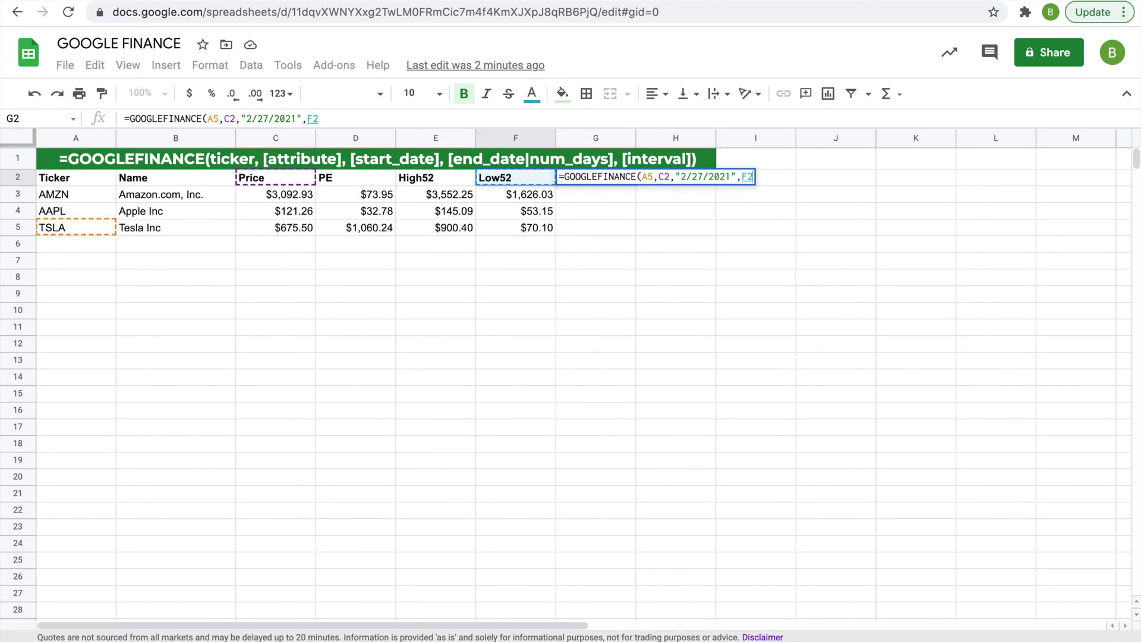
pyautogui.write('F2')
pyautogui.click(715, 175)
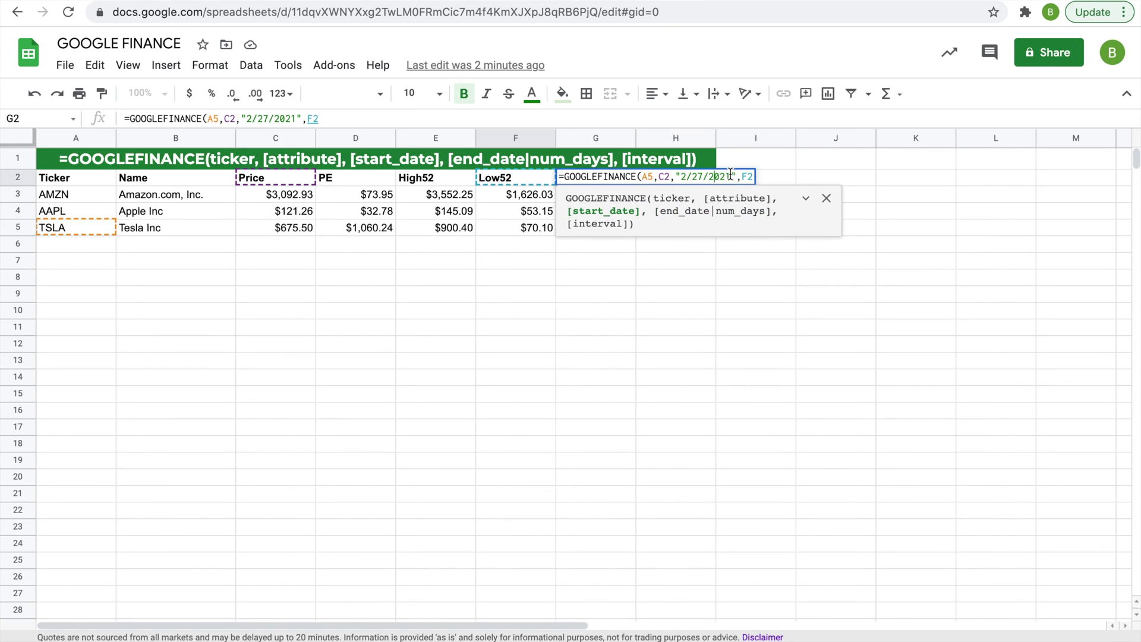
pyautogui.press('BackSpace')
pyautogui.write('0')
pyautogui.click(747, 176)
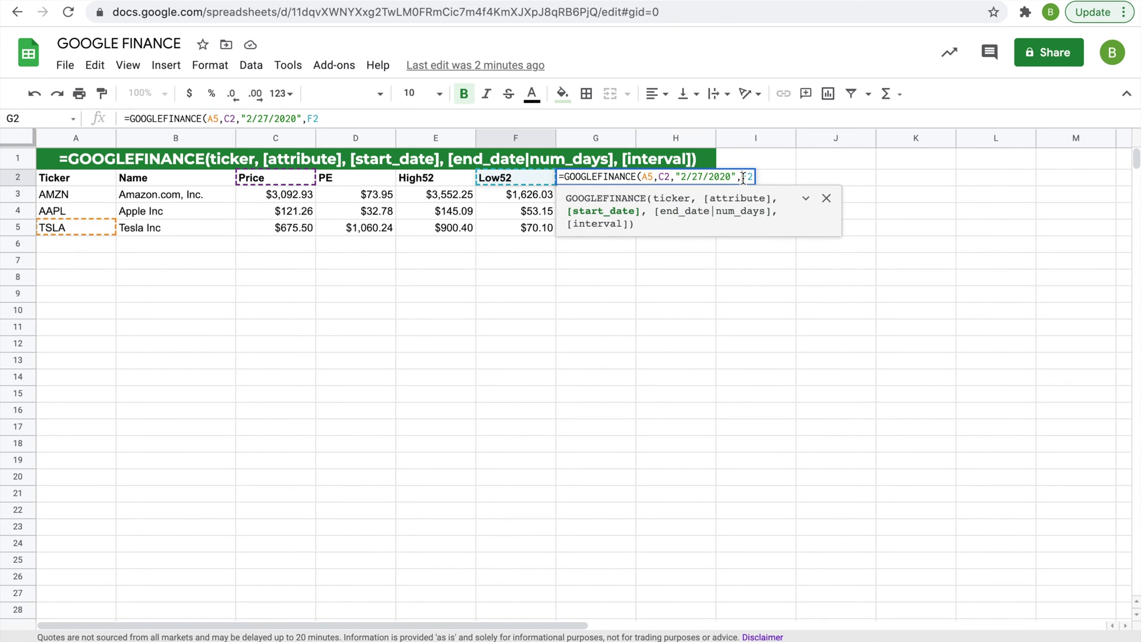
pyautogui.press('Delete')
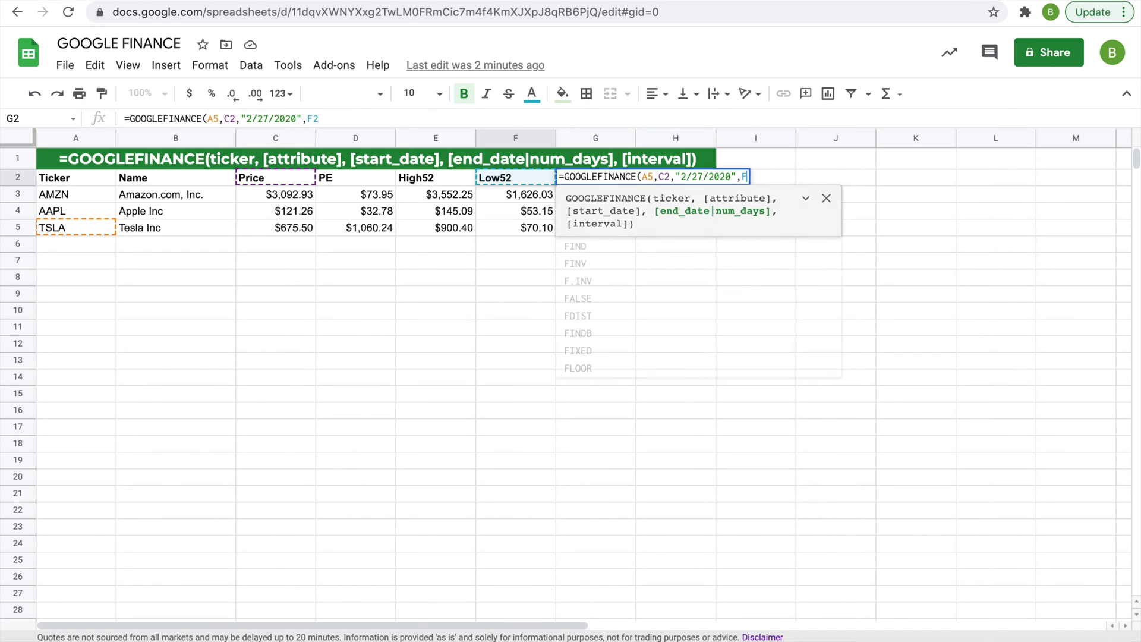
pyautogui.press('BackSpace')
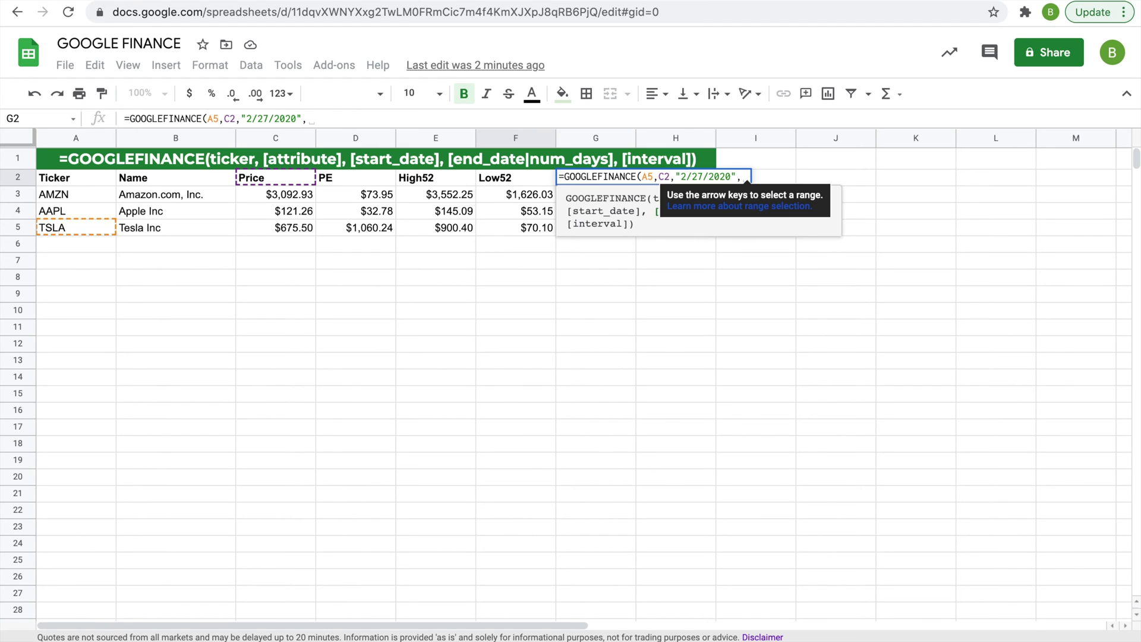
# Step: Finish G2 with TODAY() as end date and a "weekly" interval to fetch TSLA closes
pyautogui.write('TODAY')
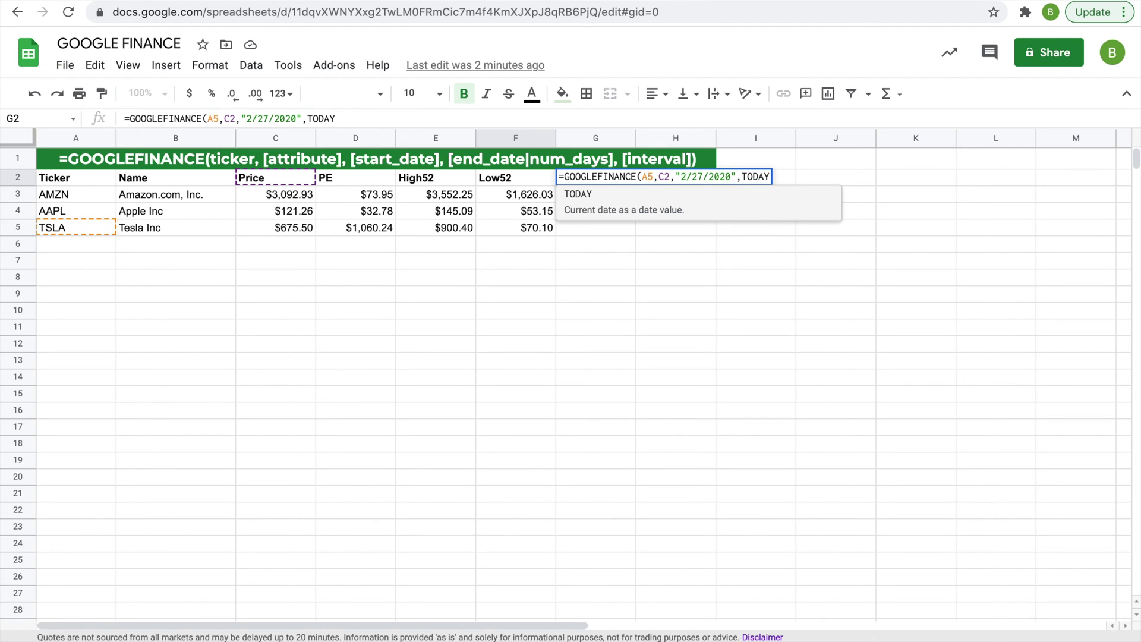
pyautogui.write('(')
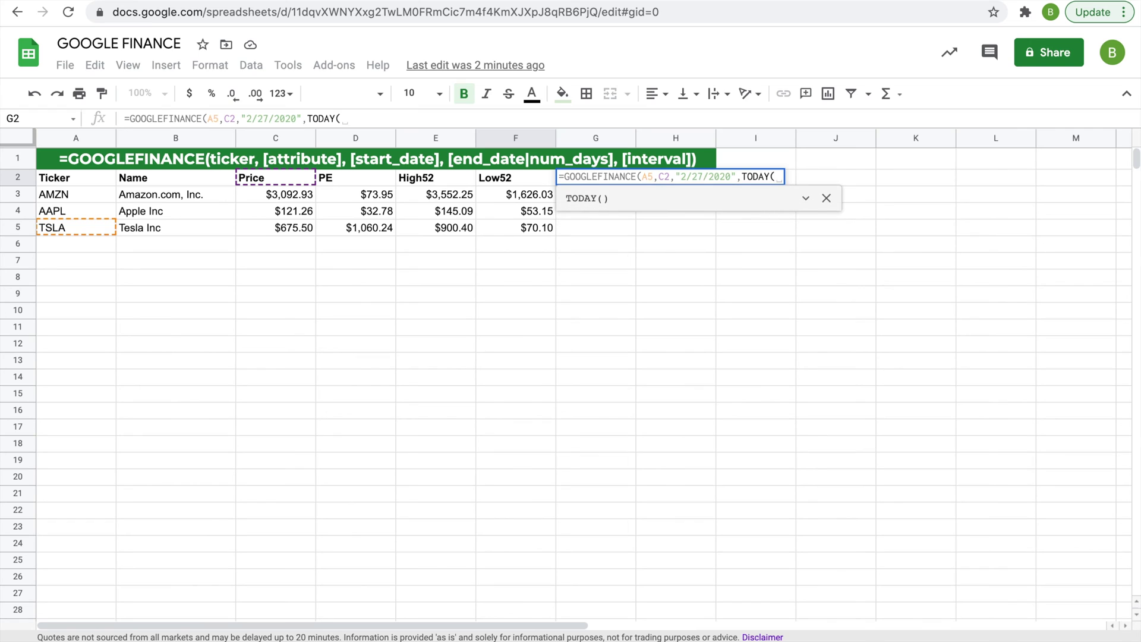
pyautogui.write('),')
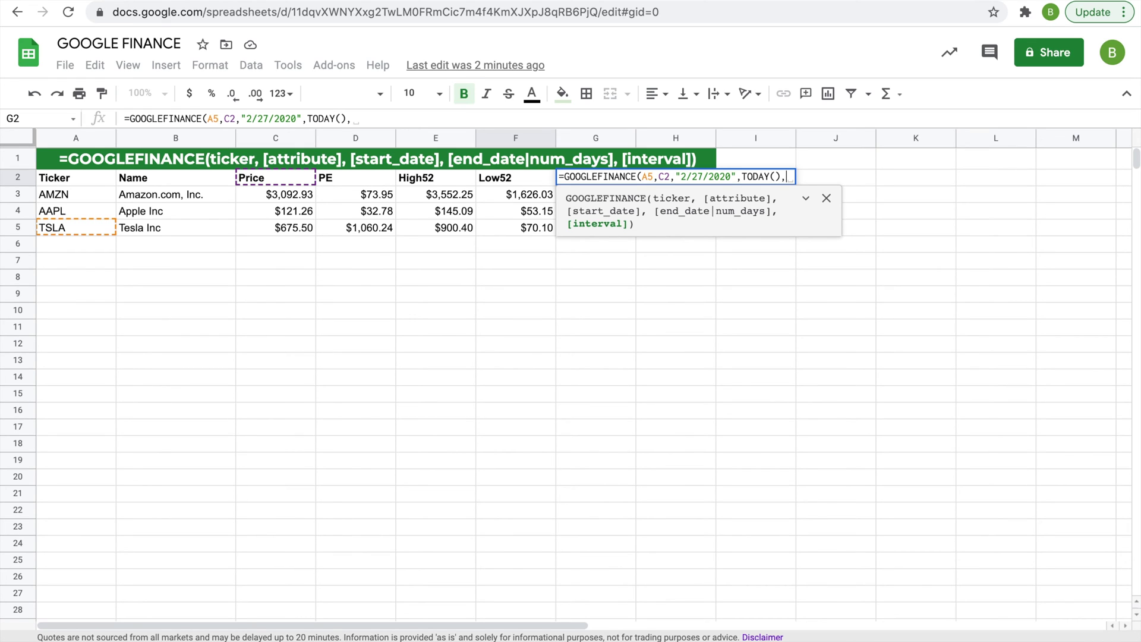
pyautogui.write('"weekly"')
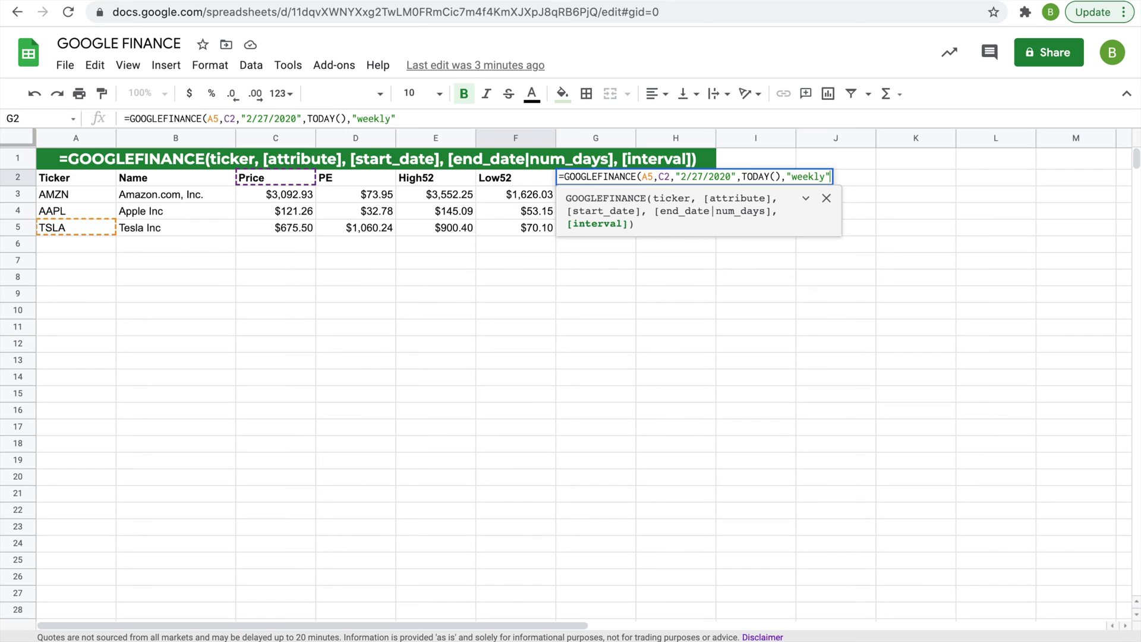
pyautogui.press('Return')
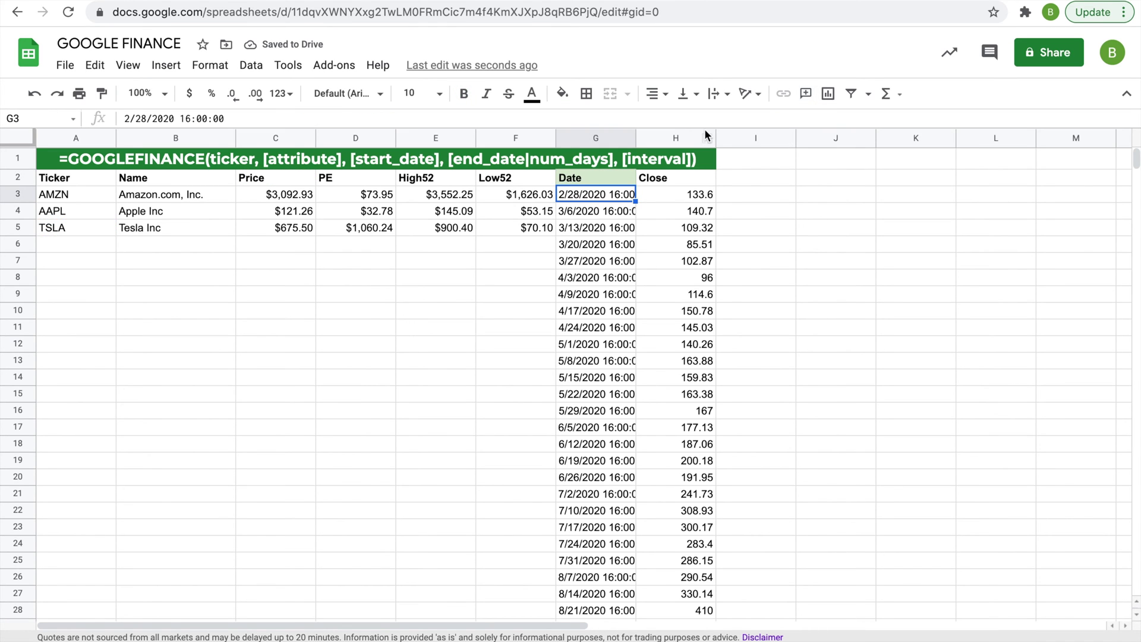
# Step: Select the returned weekly TSLA Date and Close rows in columns G and H
pyautogui.click(603, 210)
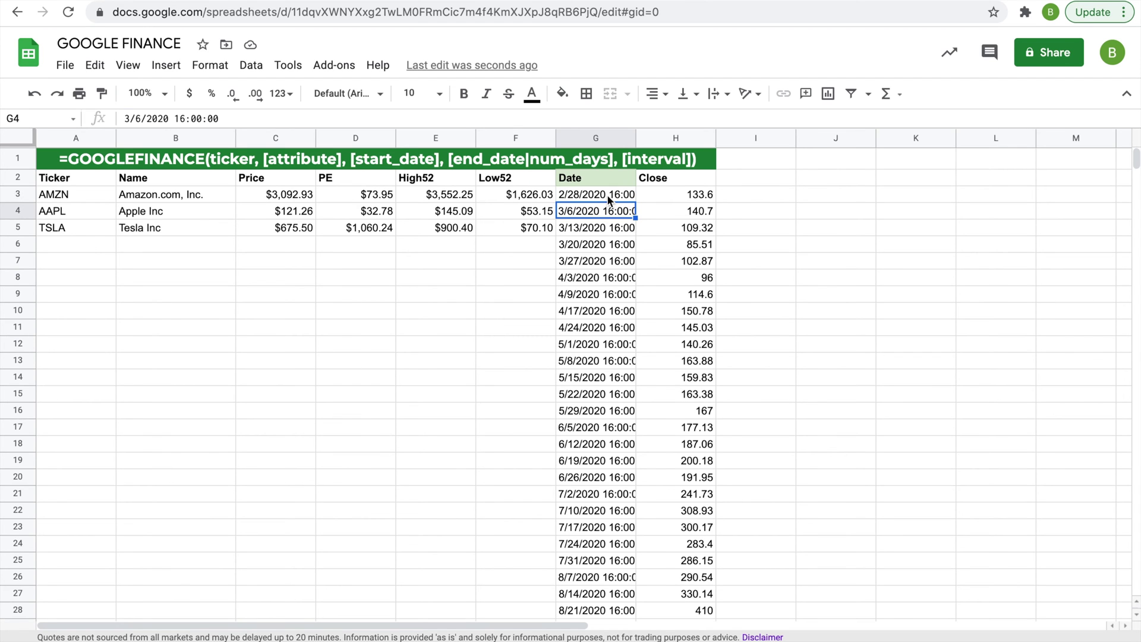
pyautogui.moveTo(608, 194); pyautogui.dragTo(676, 255)
# Step: Insert a line chart of the G2:H55 weekly closes and place it under the stock table
pyautogui.scroll(5, 677, 259)
pyautogui.scroll(10, 677, 258)
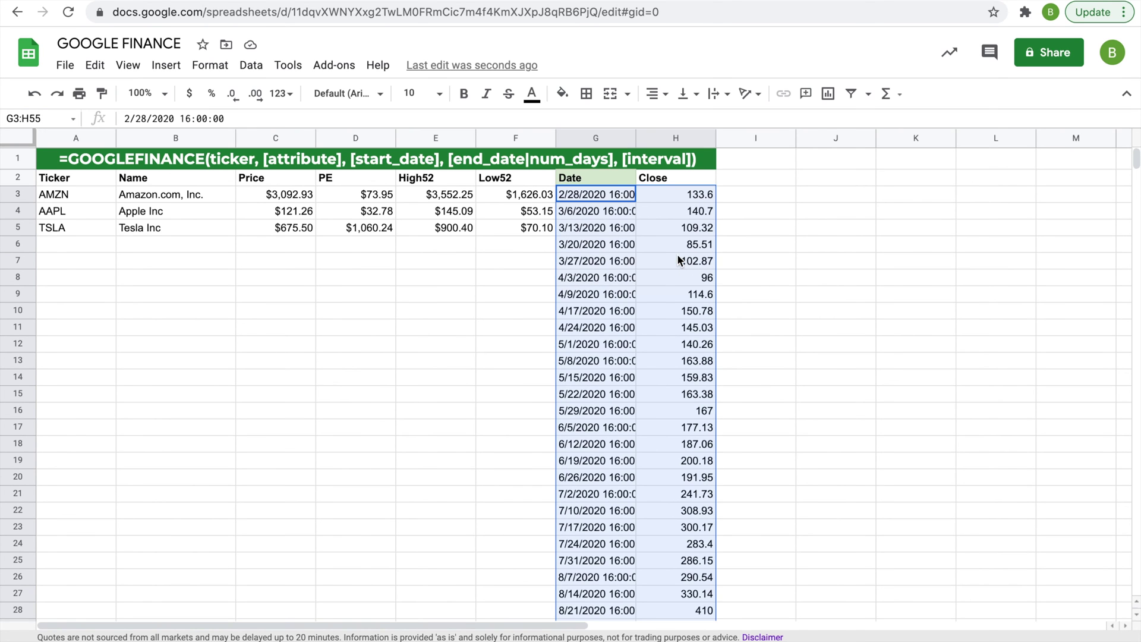
pyautogui.moveTo(607, 177); pyautogui.dragTo(671, 569)
pyautogui.scroll(10, 615, 357)
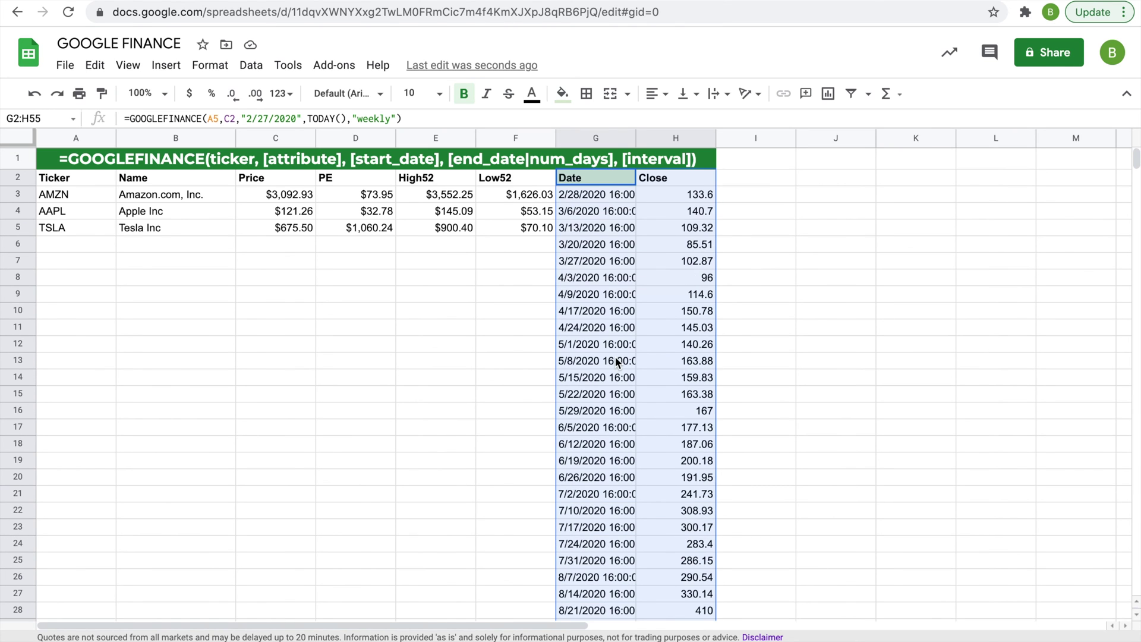
pyautogui.click(166, 65)
pyautogui.click(205, 290)
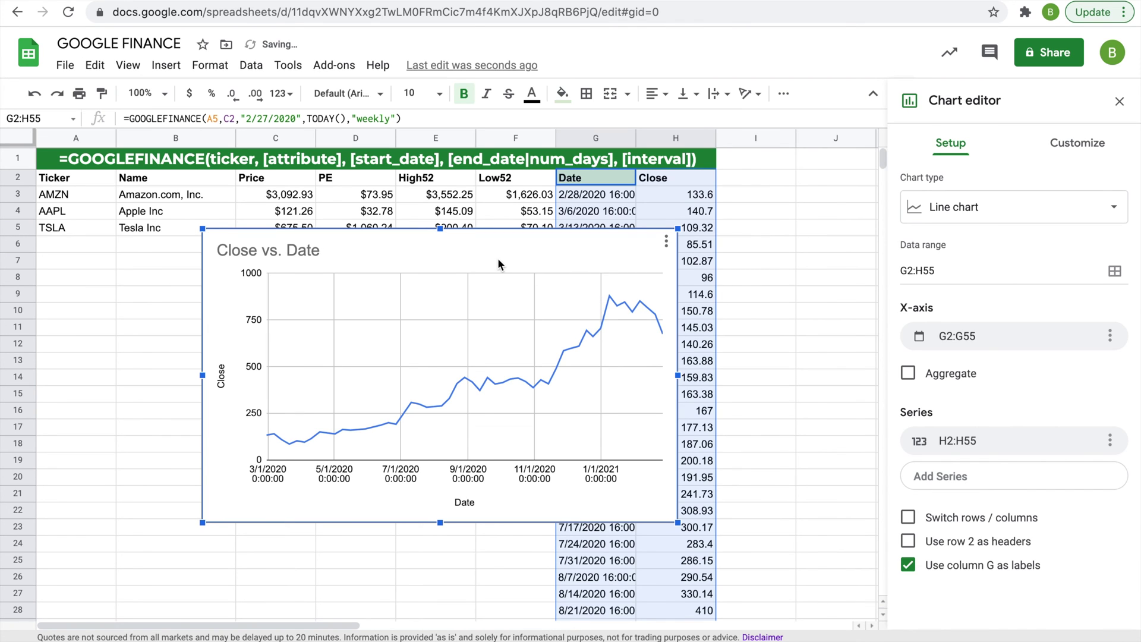
pyautogui.moveTo(498, 263); pyautogui.dragTo(351, 285)
# Step: Title the chart "TSLA Price Last Year"
pyautogui.doubleClick(141, 269)
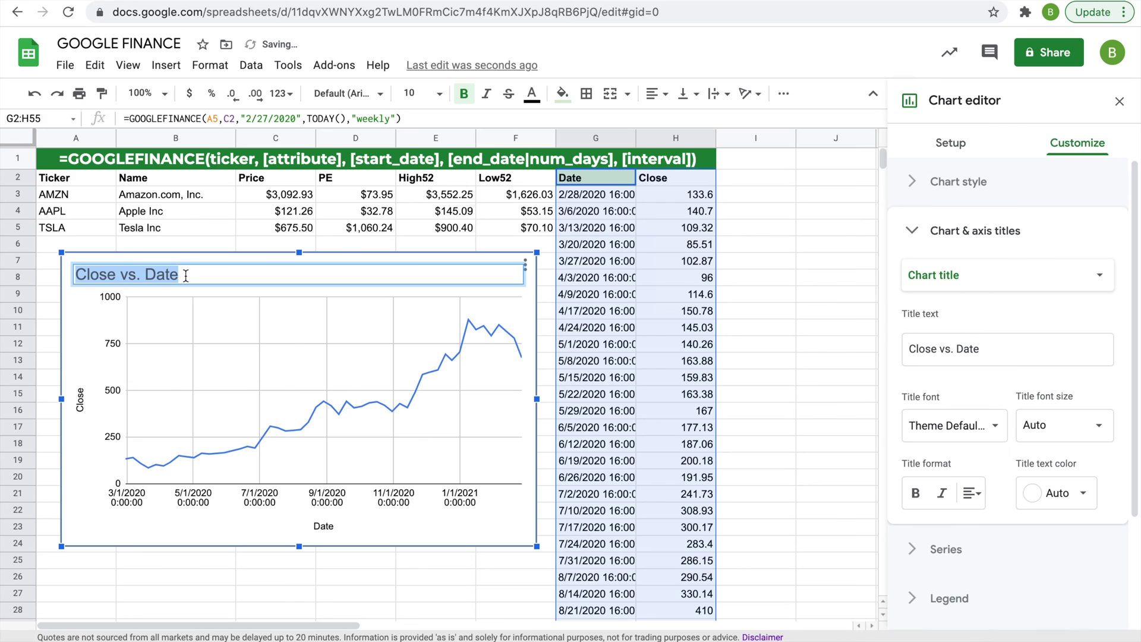
pyautogui.write('TSA')
pyautogui.press('BackSpace')
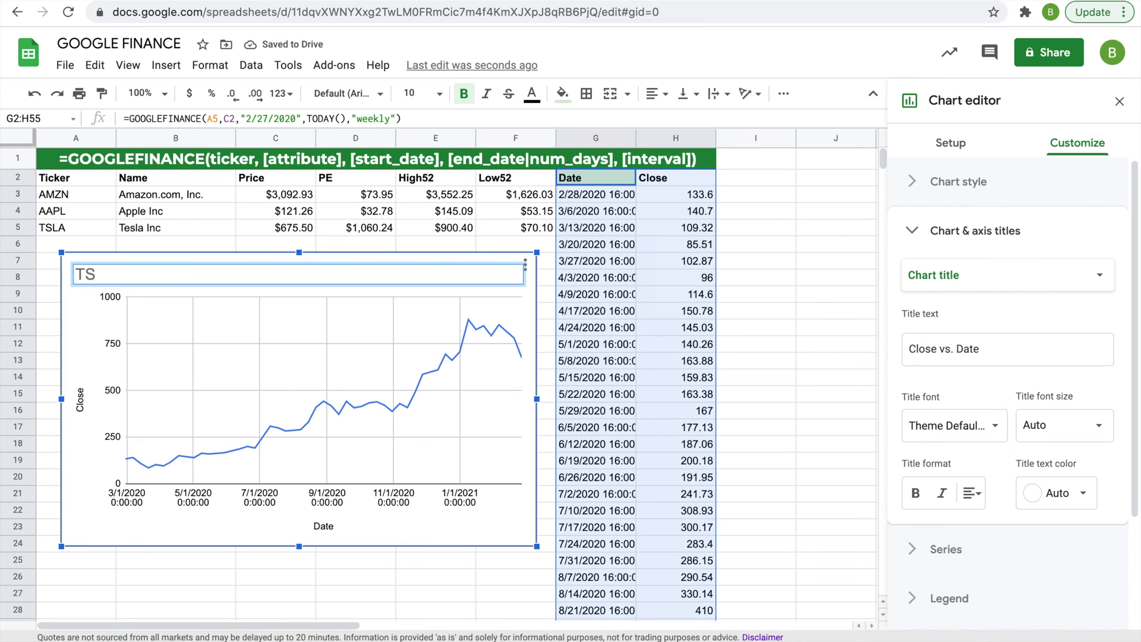
pyautogui.write('LA Price ')
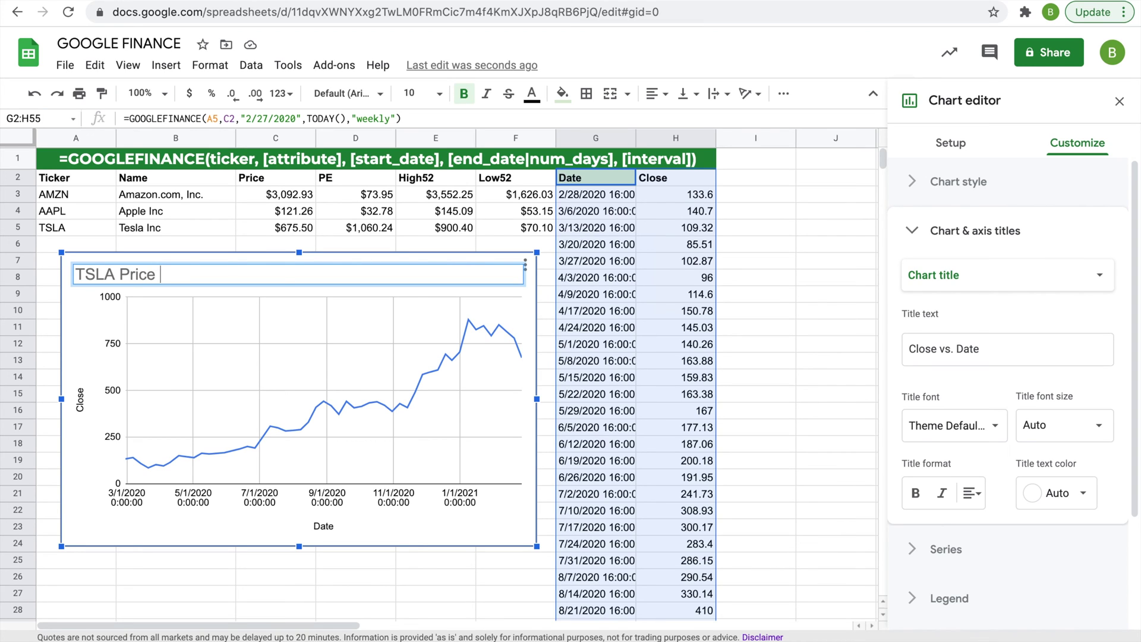
pyautogui.write('Last Ye')
pyautogui.press('BackSpace')
pyautogui.write('Year')
pyautogui.click(788, 256)
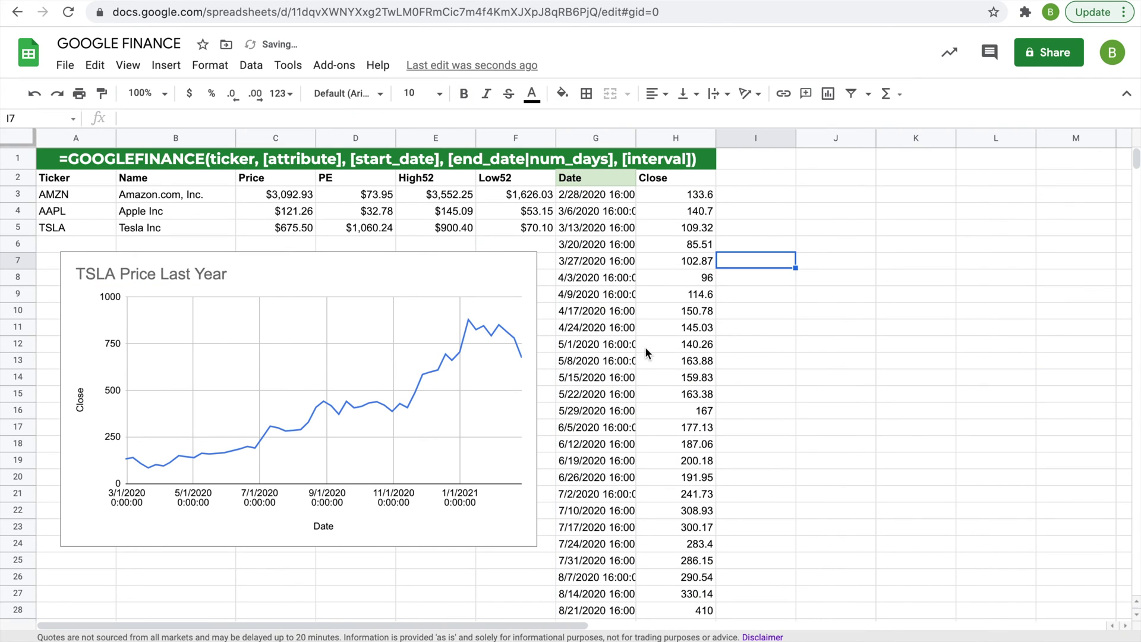
# Step: Move to the next sheet tab listing the 19 GOOGLEFINANCE attributes with descriptions
pyautogui.hotkey('ctrl', 'shift', 'pagedown')
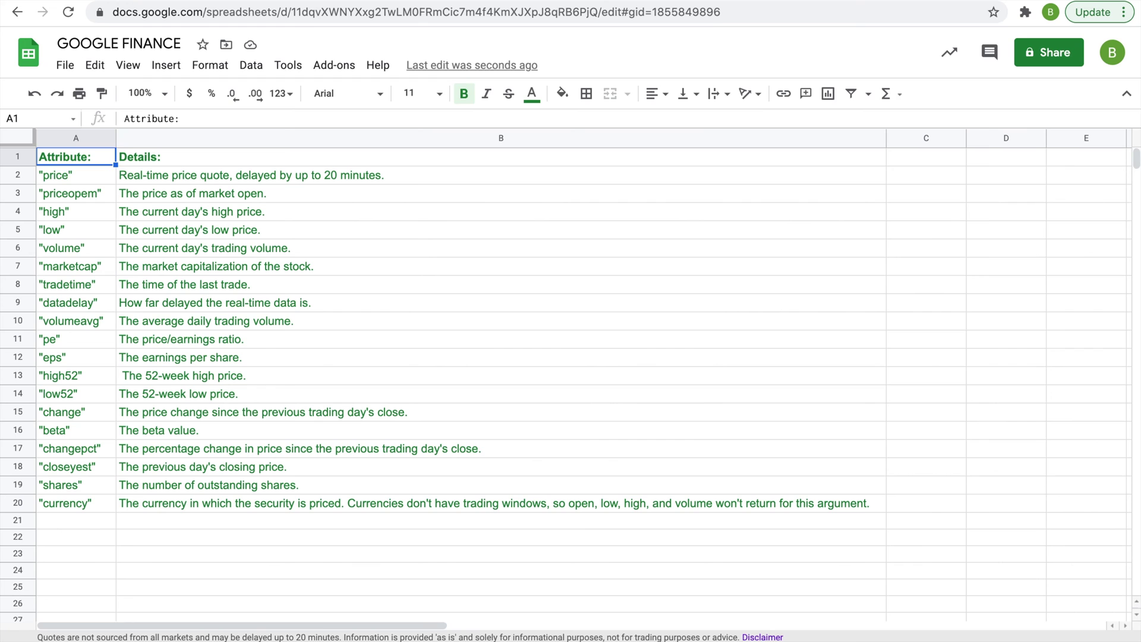
# Step: Move across the sheet tabs to the historical price attributes sheet listing "open" through "all"
pyautogui.hotkey('ctrl', 'shift', 'pagedown')
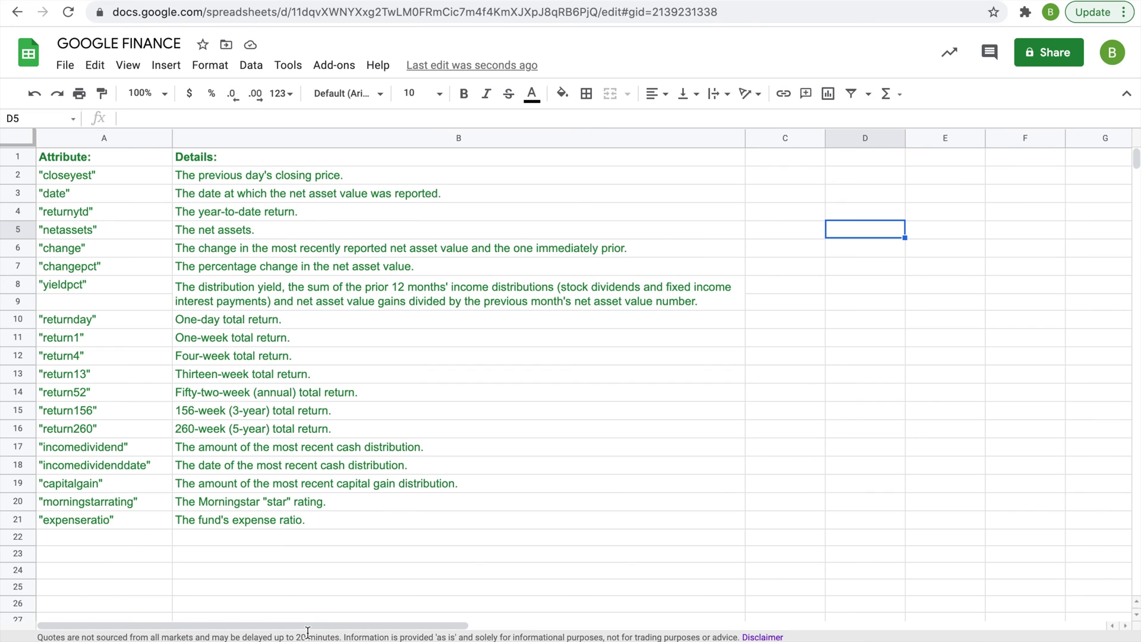
pyautogui.hotkey('alt', 'Up')
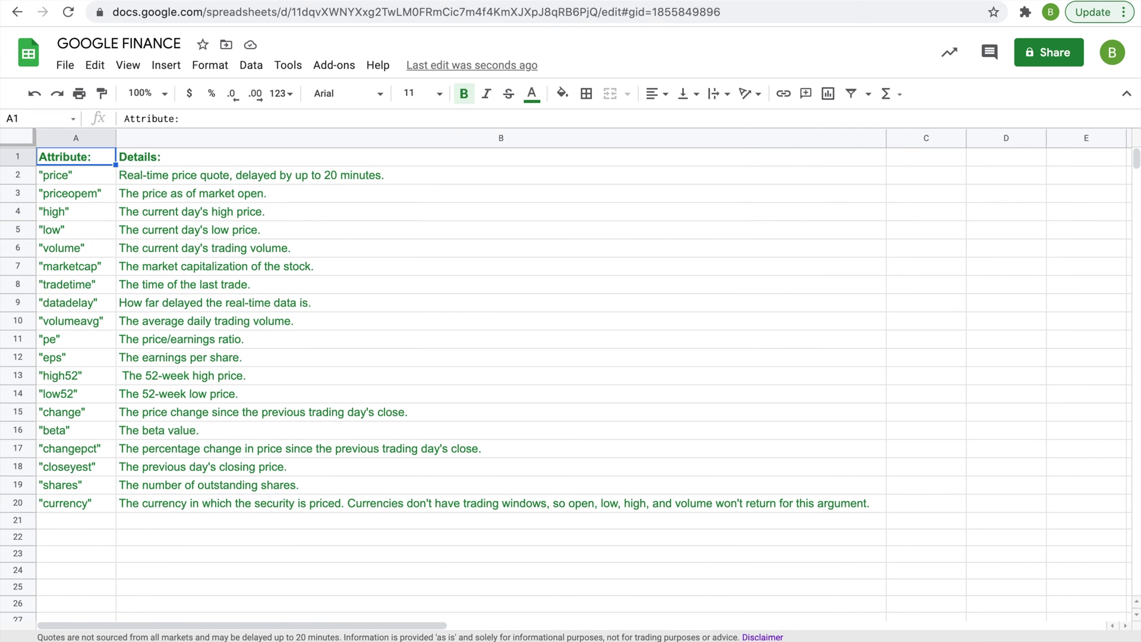
pyautogui.hotkey('alt', 'Down')
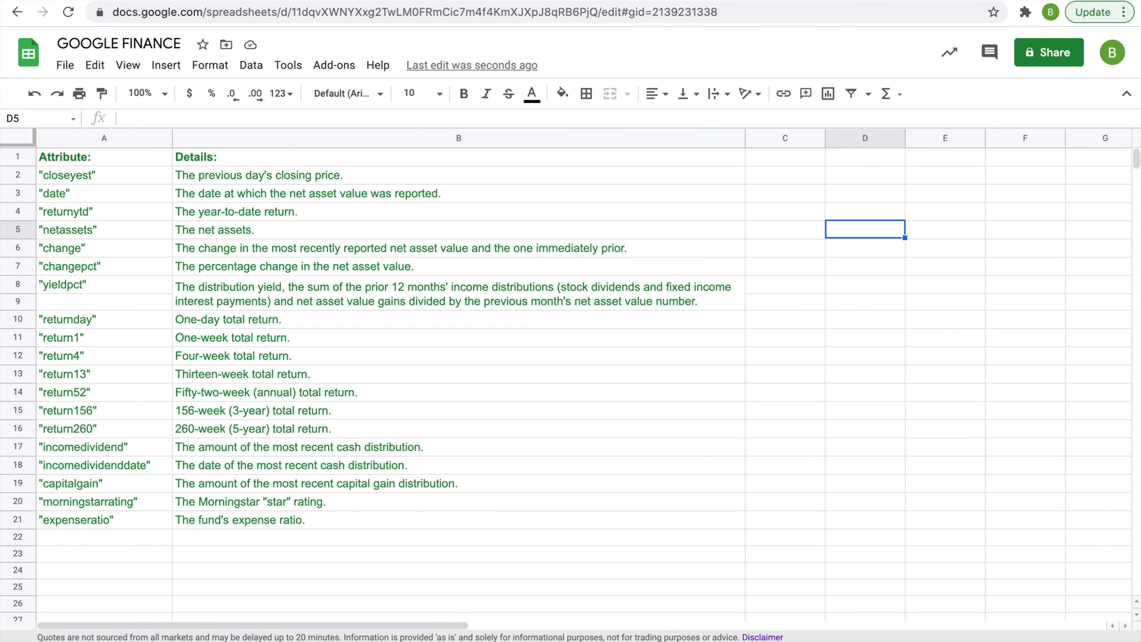
pyautogui.hotkey('alt', 'Down')
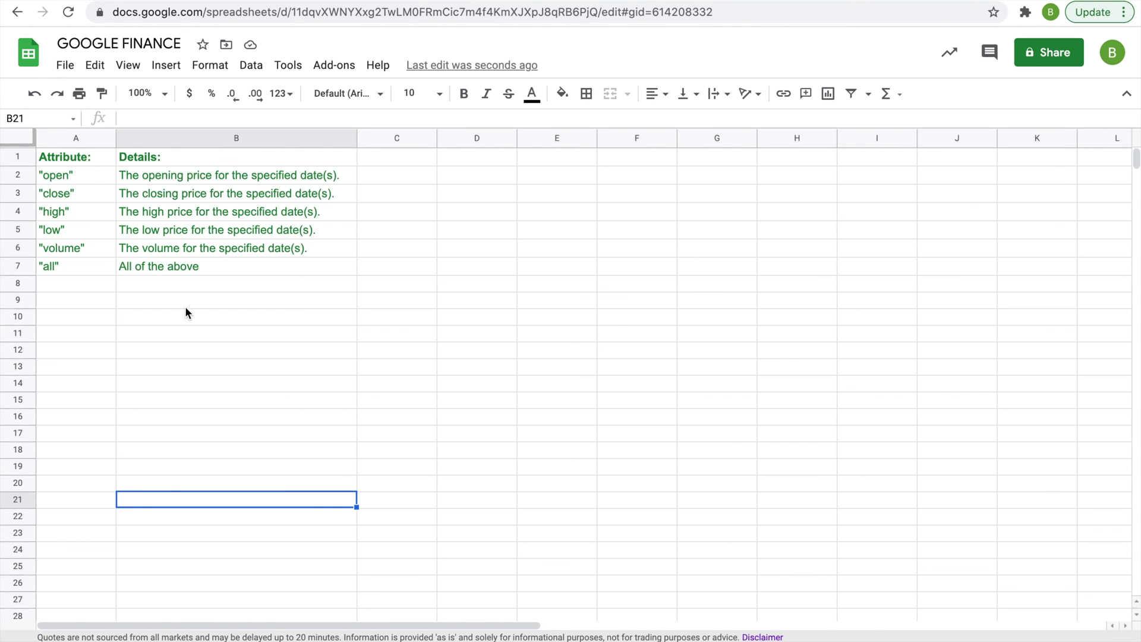
# Step: In A9, enter =GOOGLEFINANCE("TSLA","open","1/27/2021",TODAY()) to list daily TSLA opening prices
pyautogui.click(88, 308)
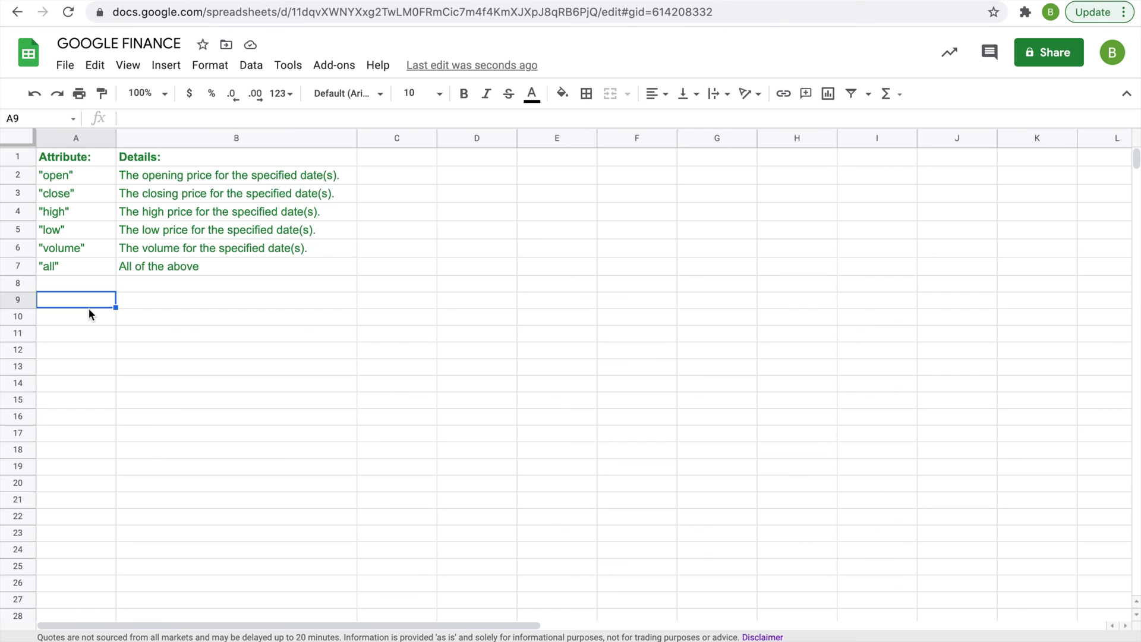
pyautogui.write('=')
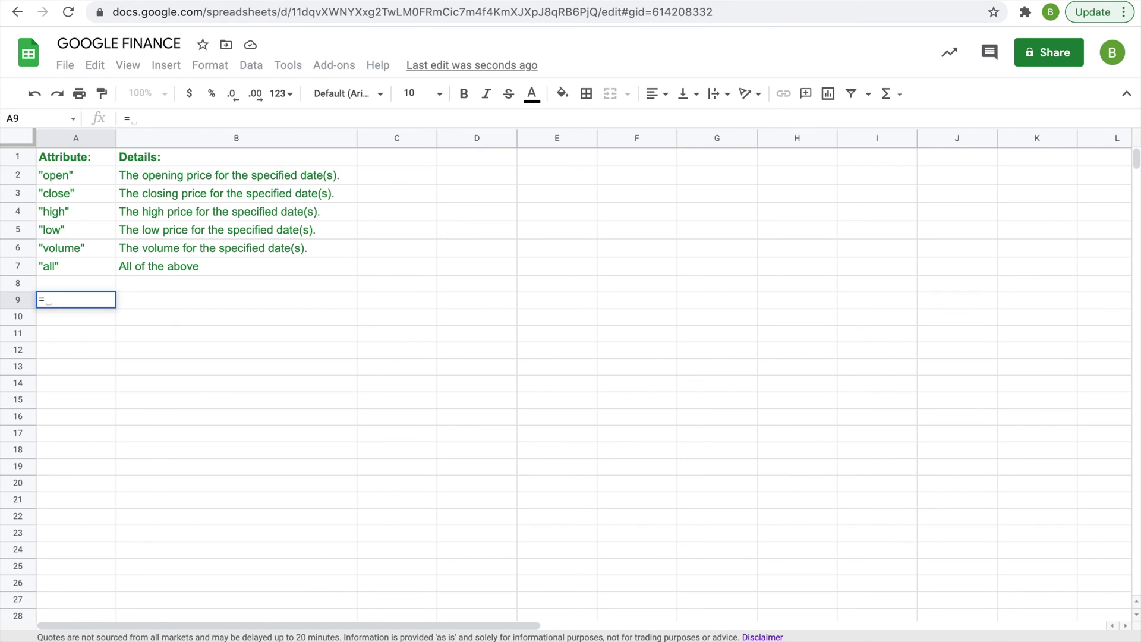
pyautogui.write('GOO')
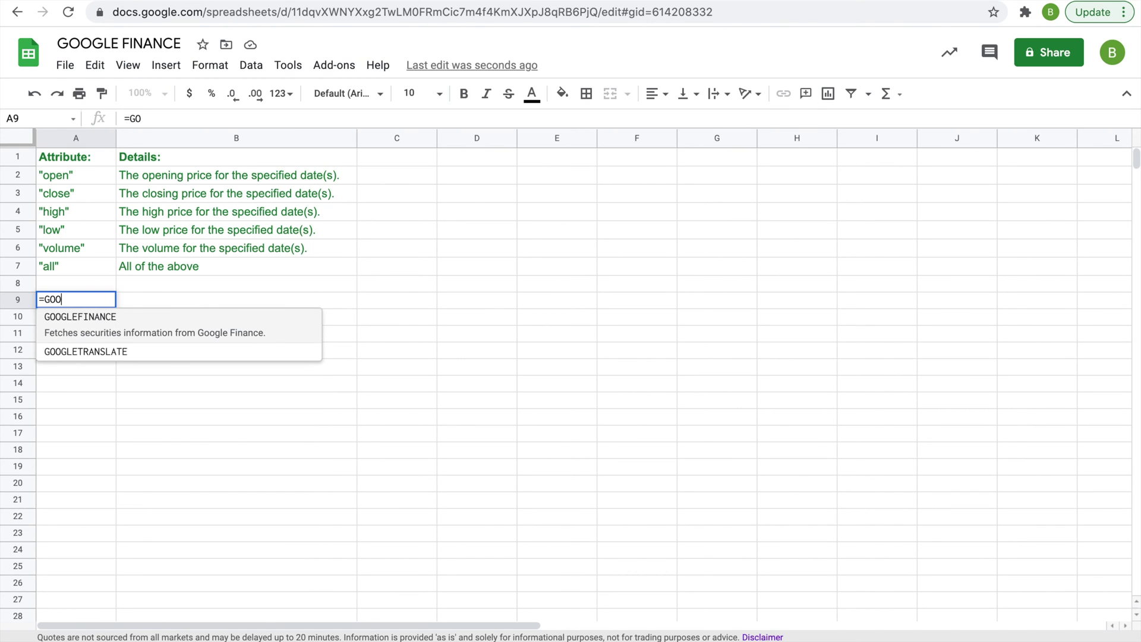
pyautogui.write('GLEFINANCE(')
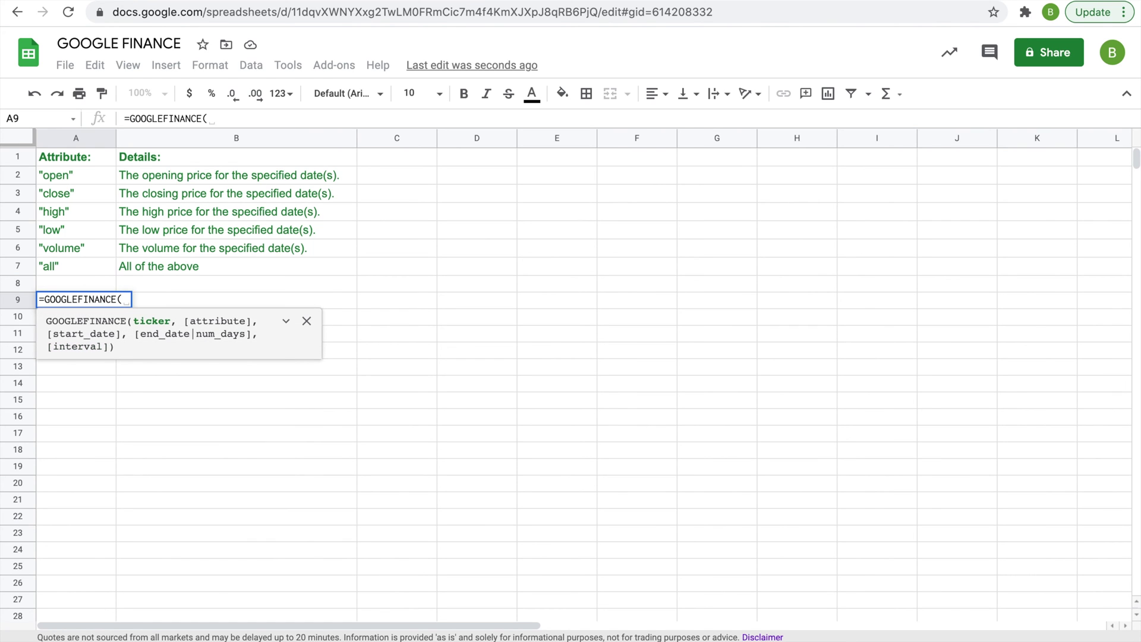
pyautogui.write('"TS')
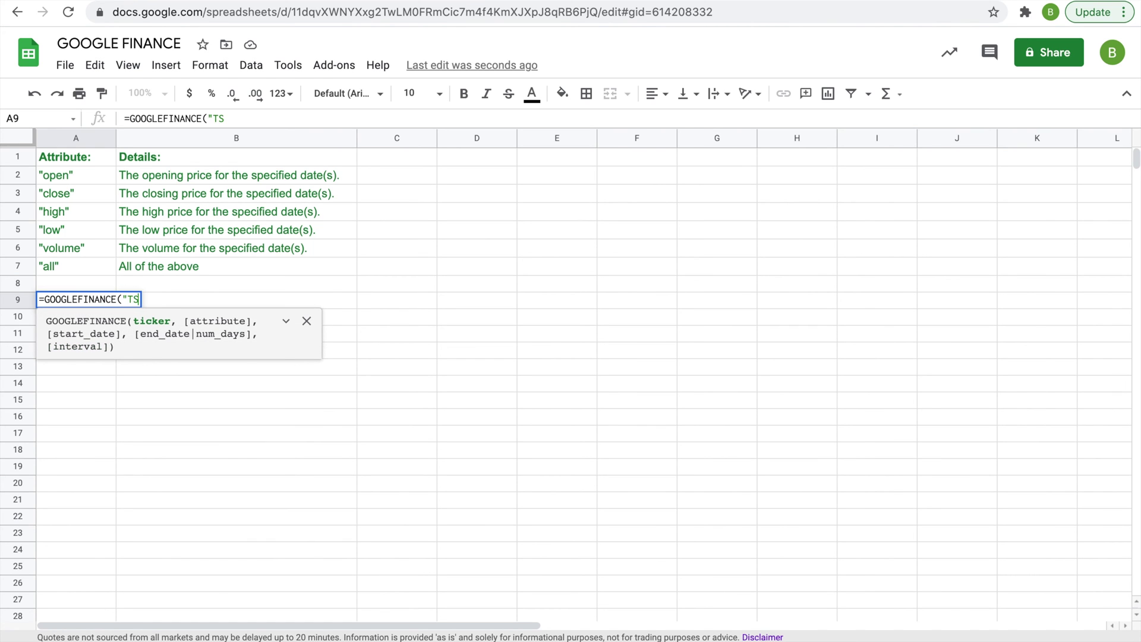
pyautogui.write('LA", ')
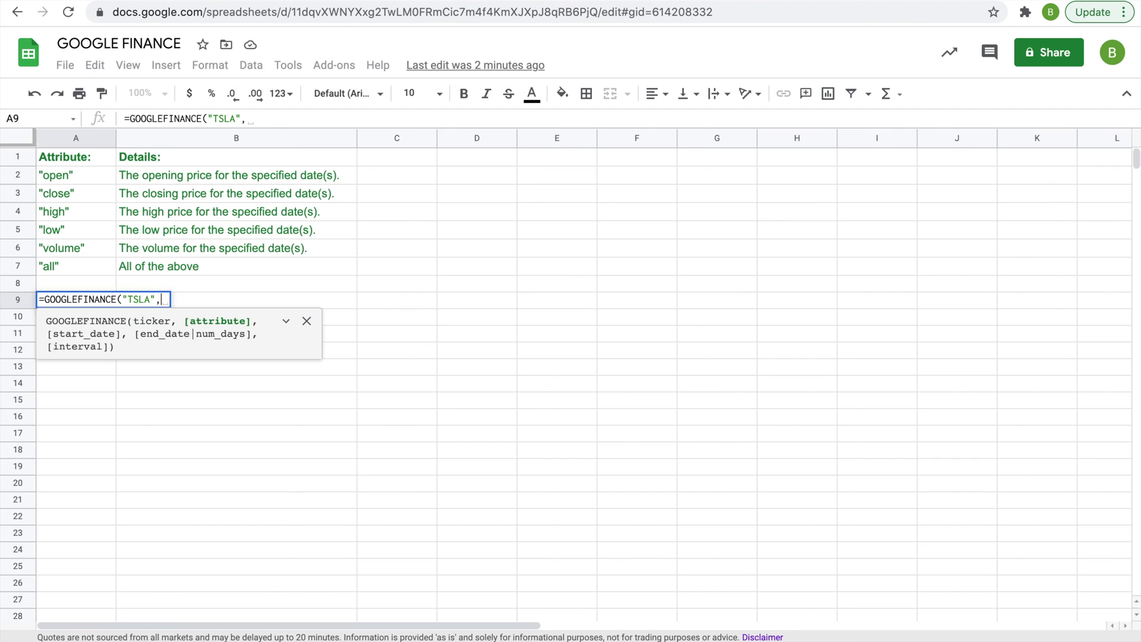
pyautogui.write('"op')
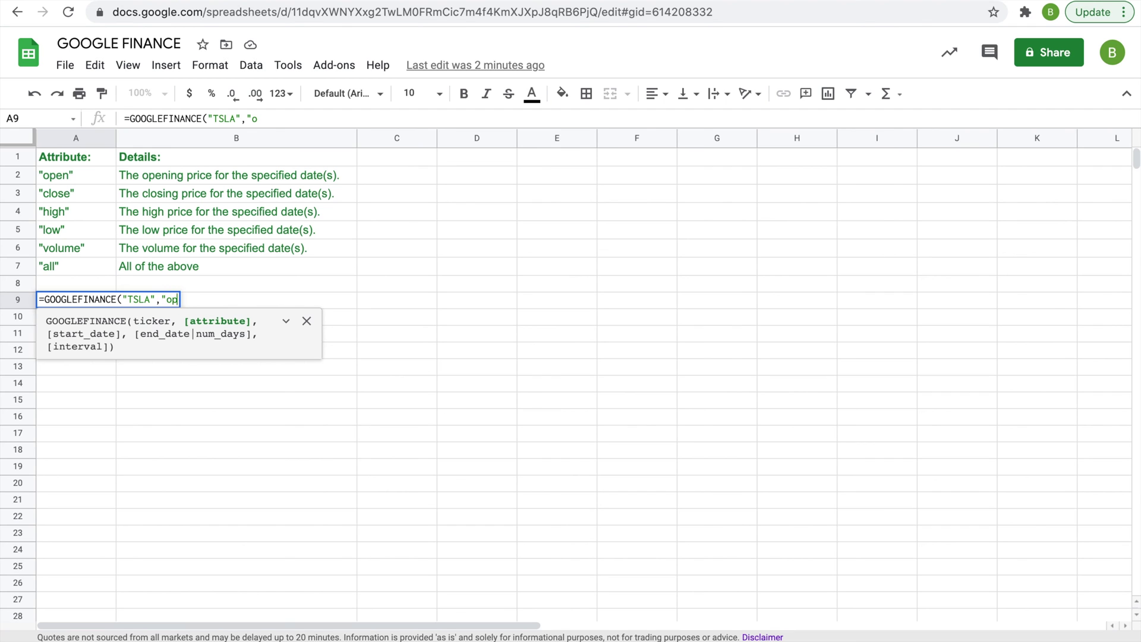
pyautogui.write('en"')
pyautogui.write(',')
pyautogui.press('BackSpace')
pyautogui.write('"')
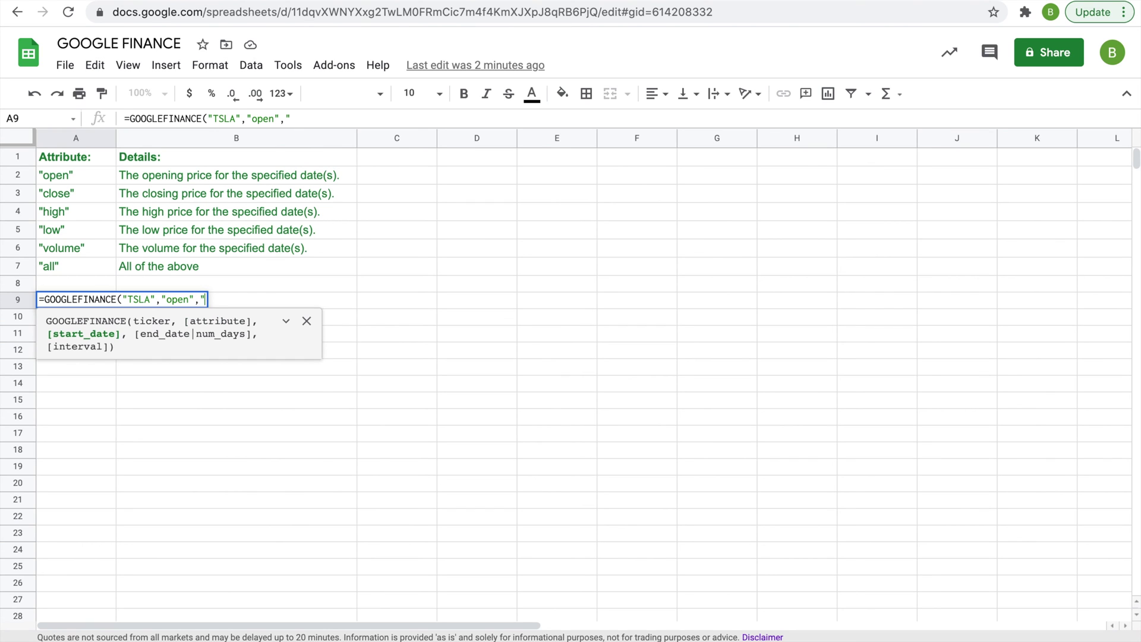
pyautogui.write('1/27/2021')
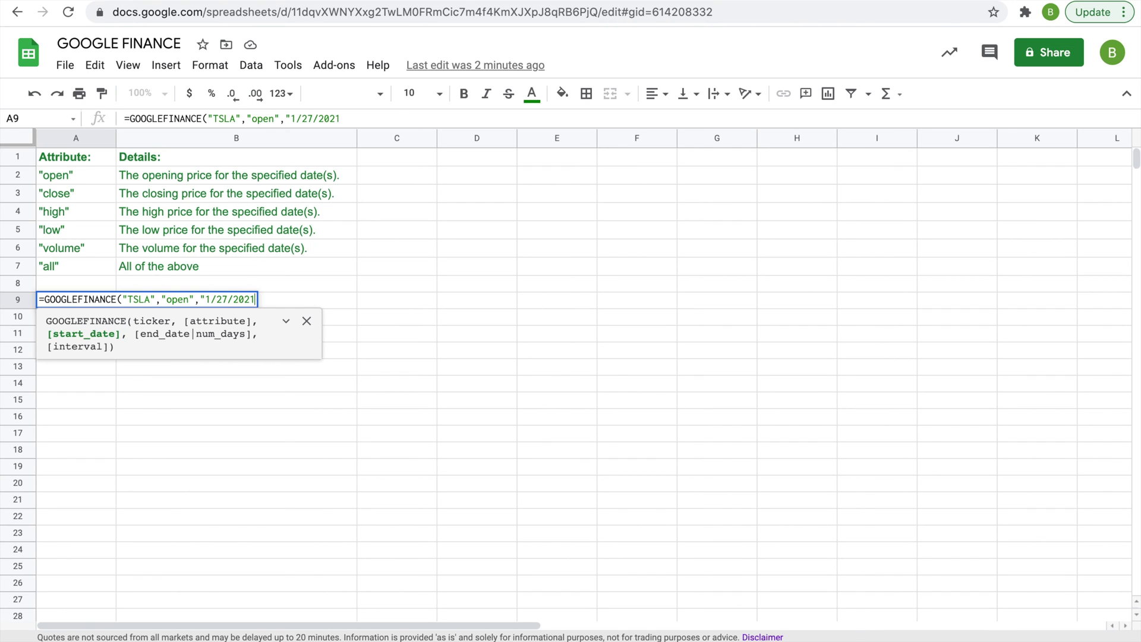
pyautogui.write('", ')
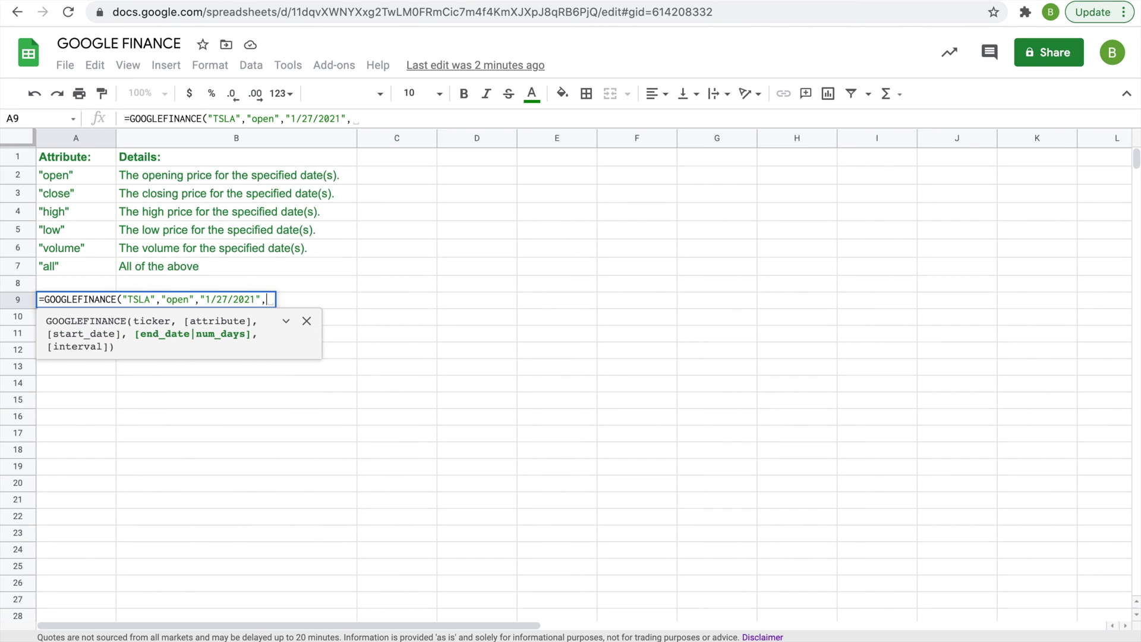
pyautogui.write('TODAY')
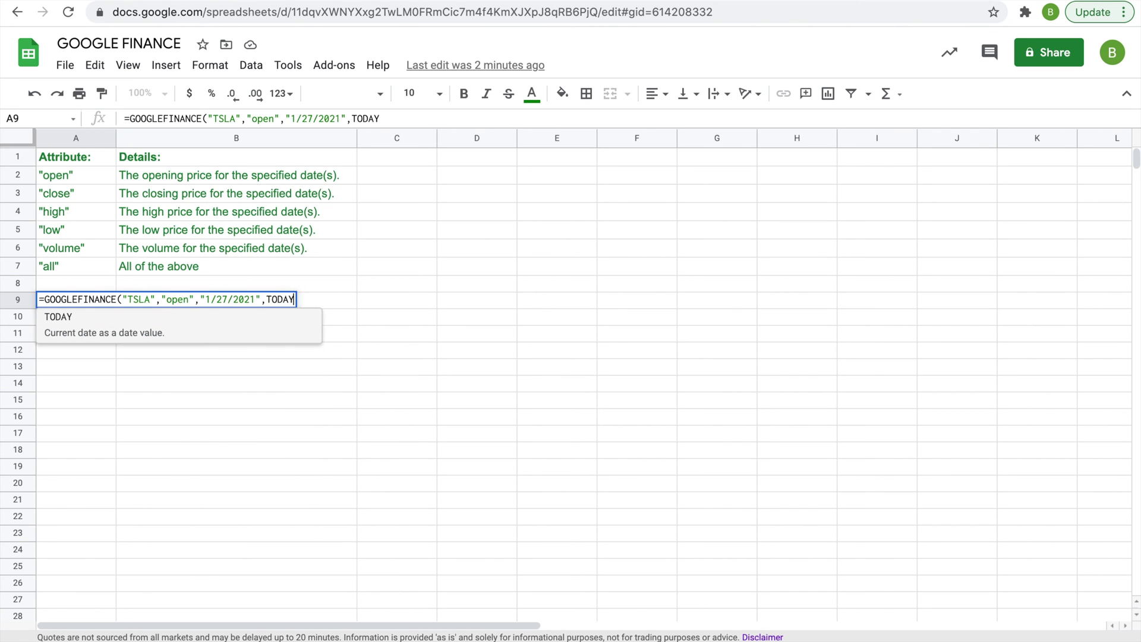
pyautogui.write('()')
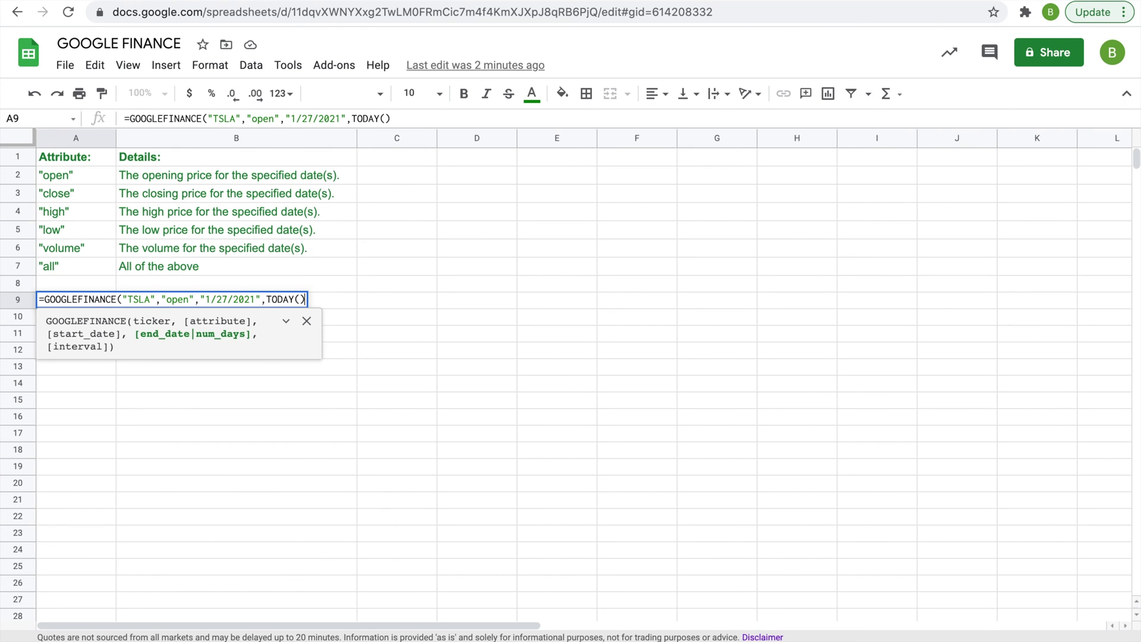
pyautogui.press('Return')
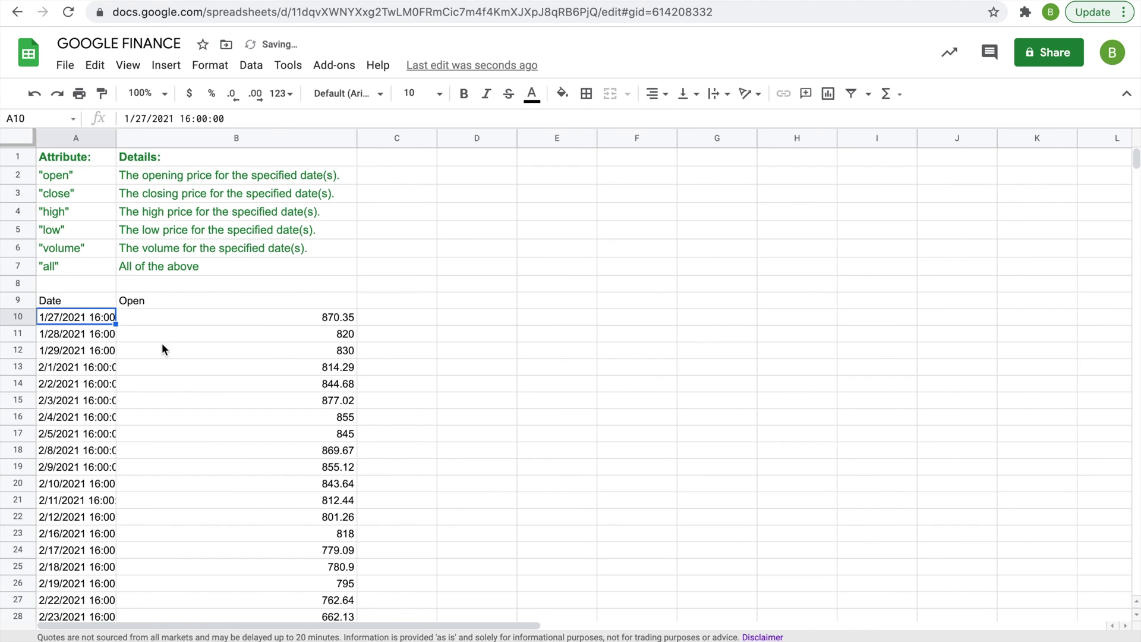
pyautogui.scroll(-1, 193, 367)
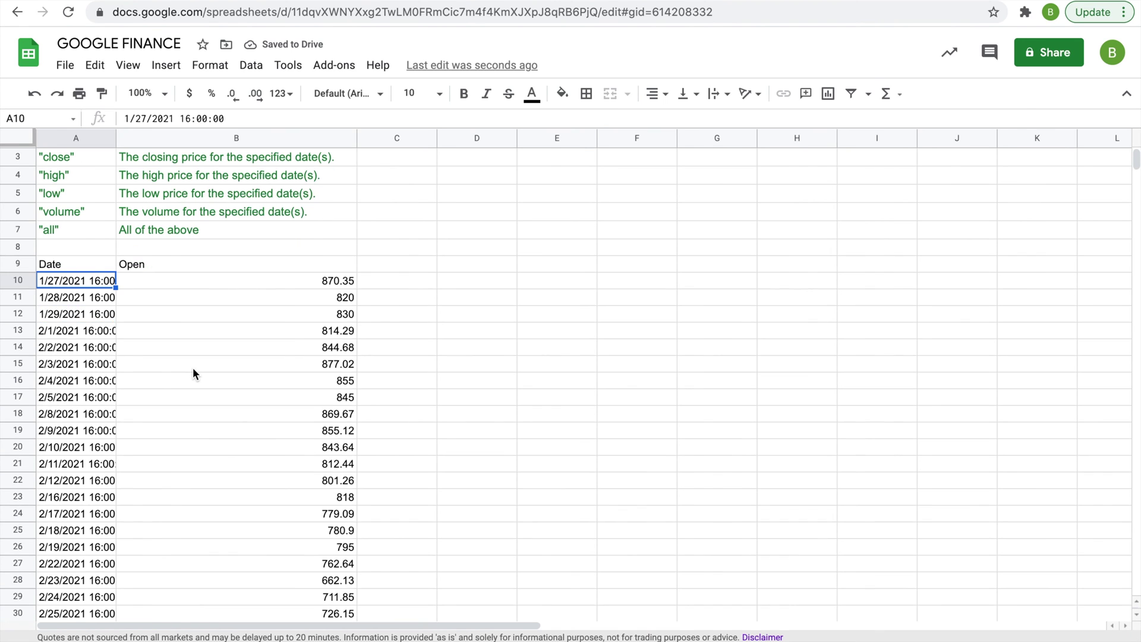
pyautogui.scroll(1, 193, 367)
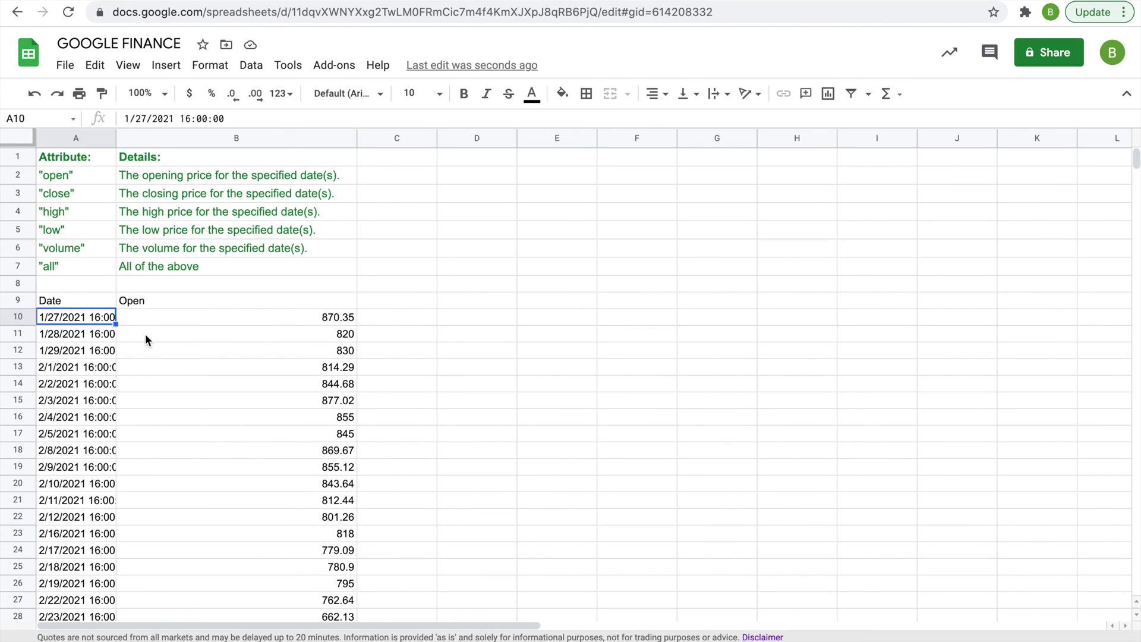
pyautogui.click(83, 302)
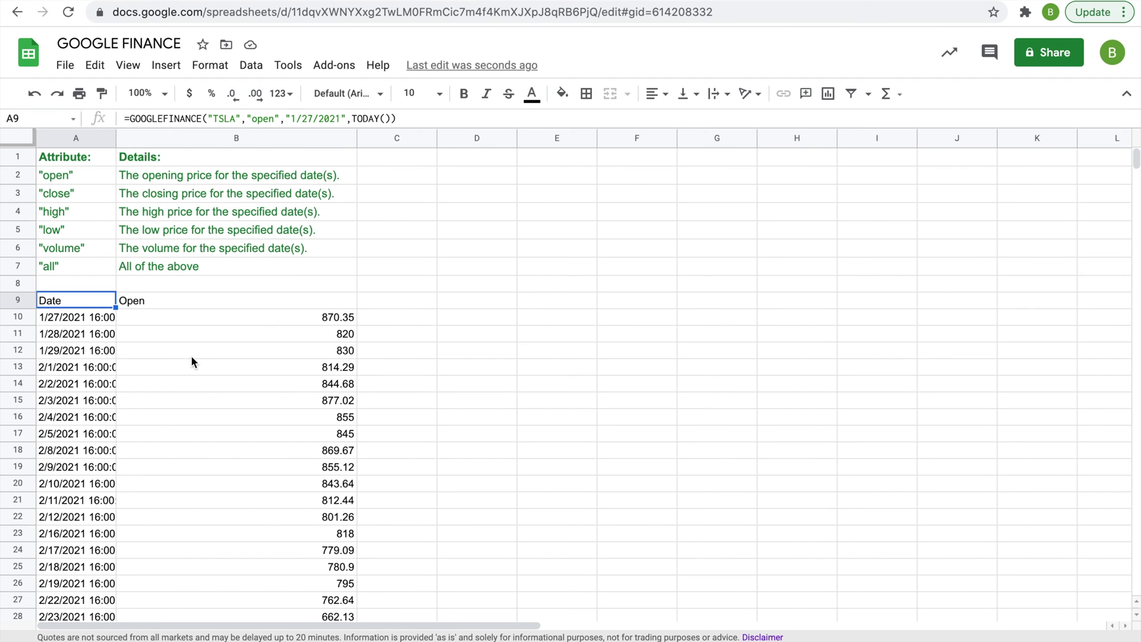
pyautogui.scroll(-8, 191, 361)
pyautogui.scroll(4, 192, 361)
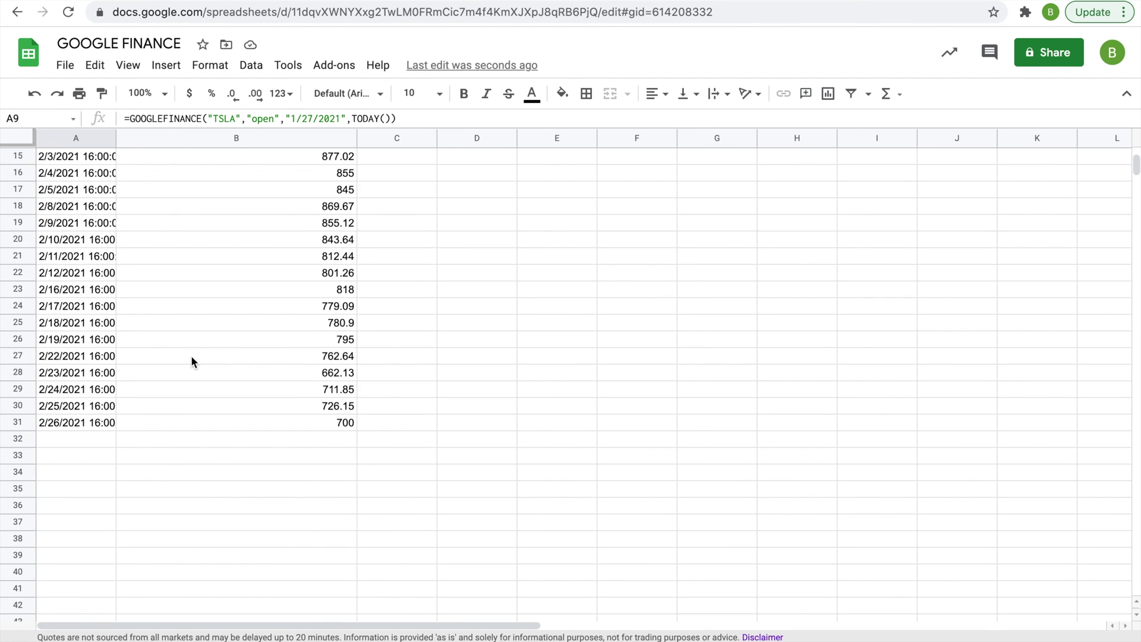
pyautogui.scroll(2, 191, 360)
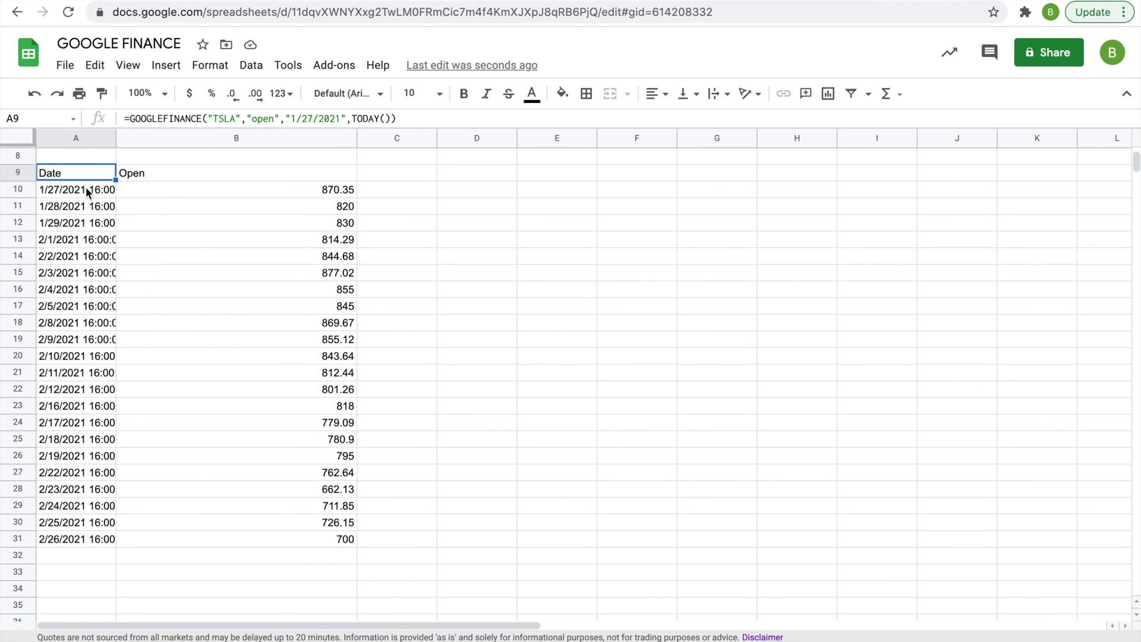
pyautogui.scroll(3, 130, 229)
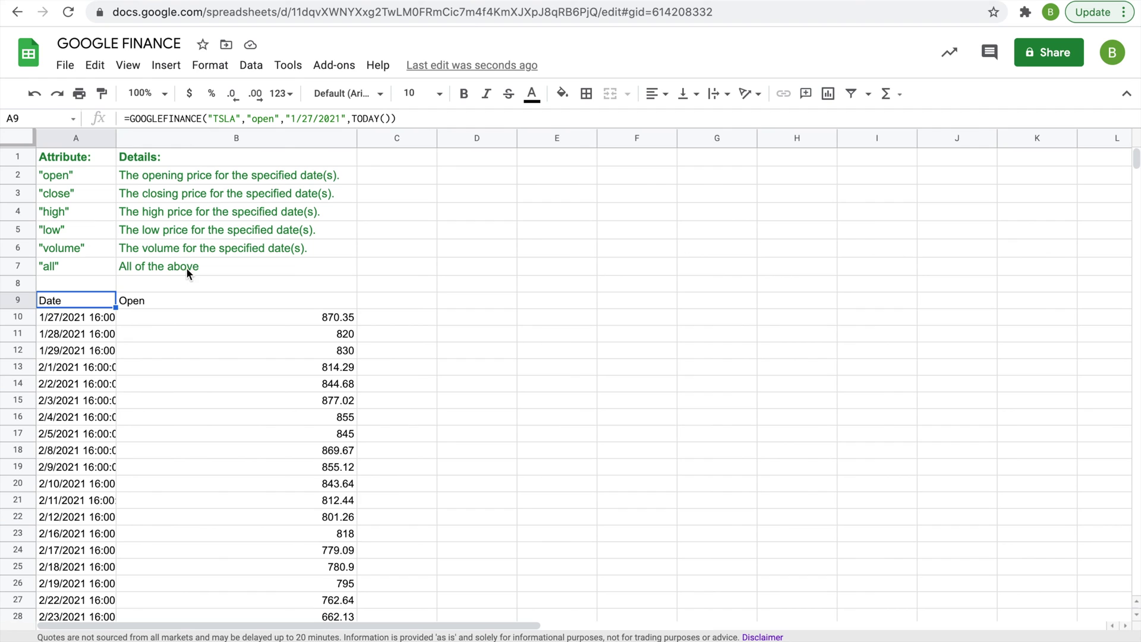
pyautogui.moveTo(77, 266); pyautogui.dragTo(151, 266)
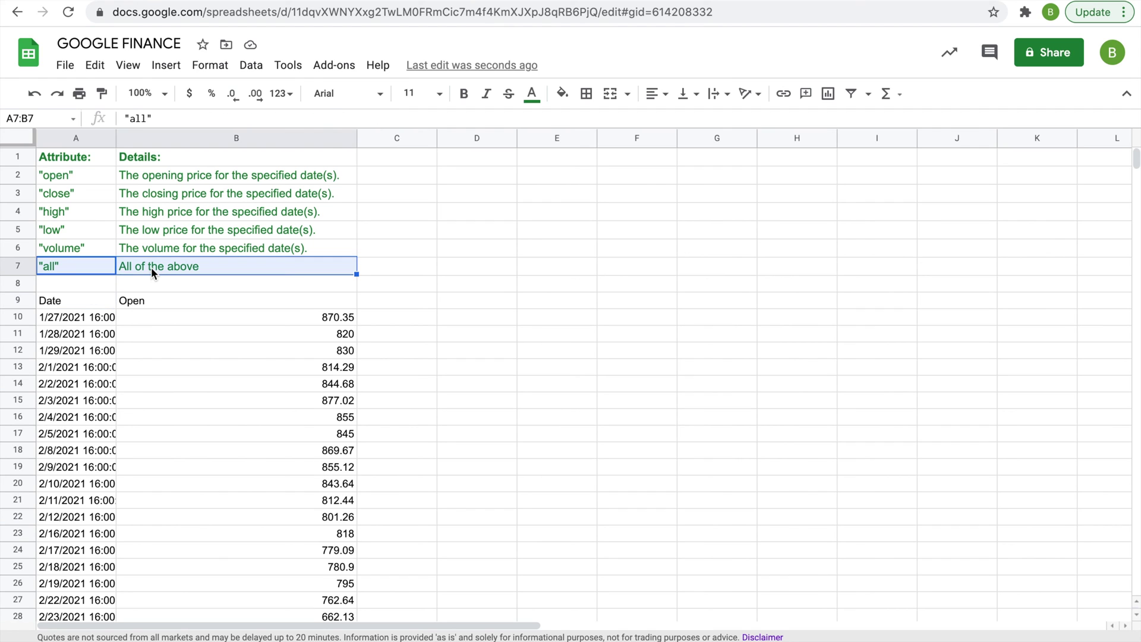
pyautogui.click(79, 303)
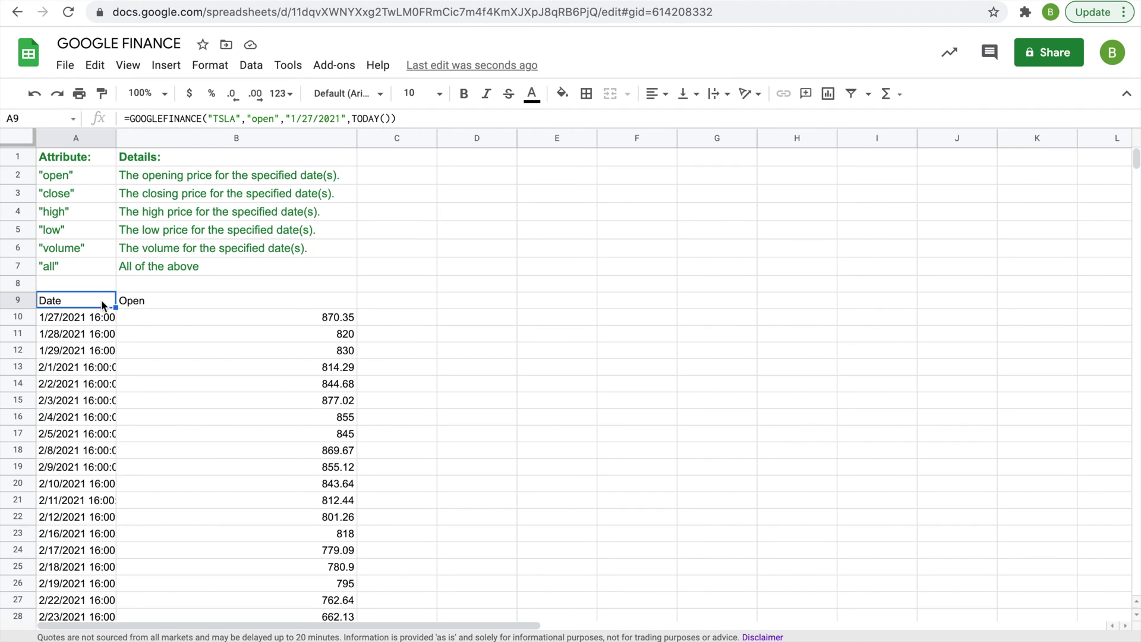
pyautogui.click(272, 118)
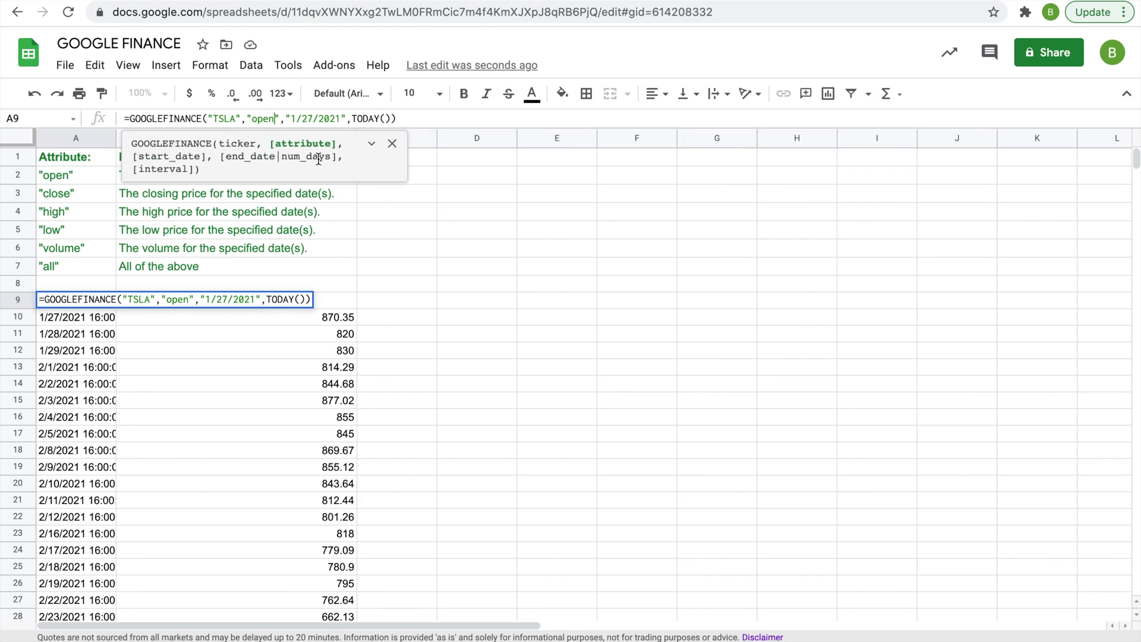
# Step: Change the A9 formula's attribute from "open" to "all" for full TSLA daily history
pyautogui.press('BackSpace')
pyautogui.press('BackSpace')
pyautogui.press('BackSpace')
pyautogui.press('BackSpace')
pyautogui.write('all')
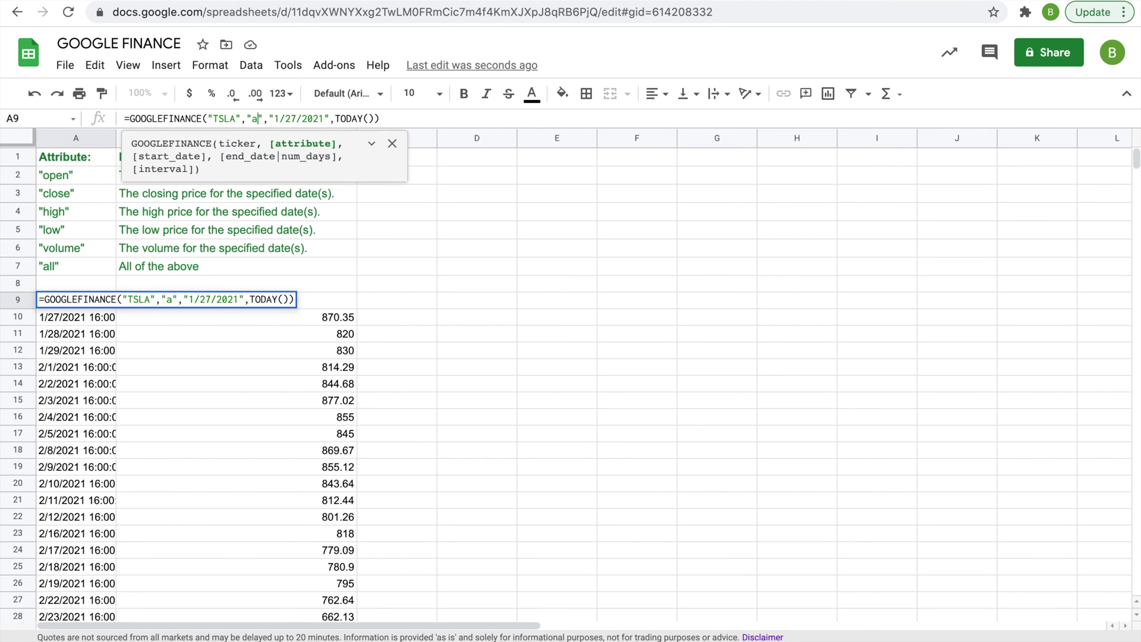
pyautogui.press('Return')
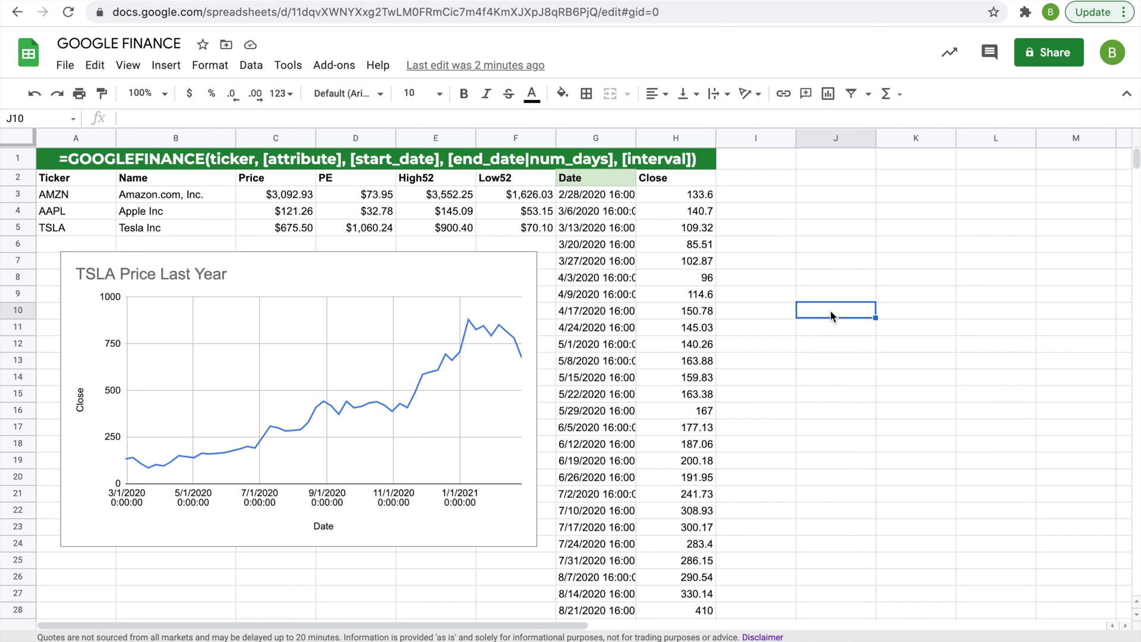
pyautogui.click(255, 641)
pyautogui.hotkey('ctrl', 'shift', 'pagedown')
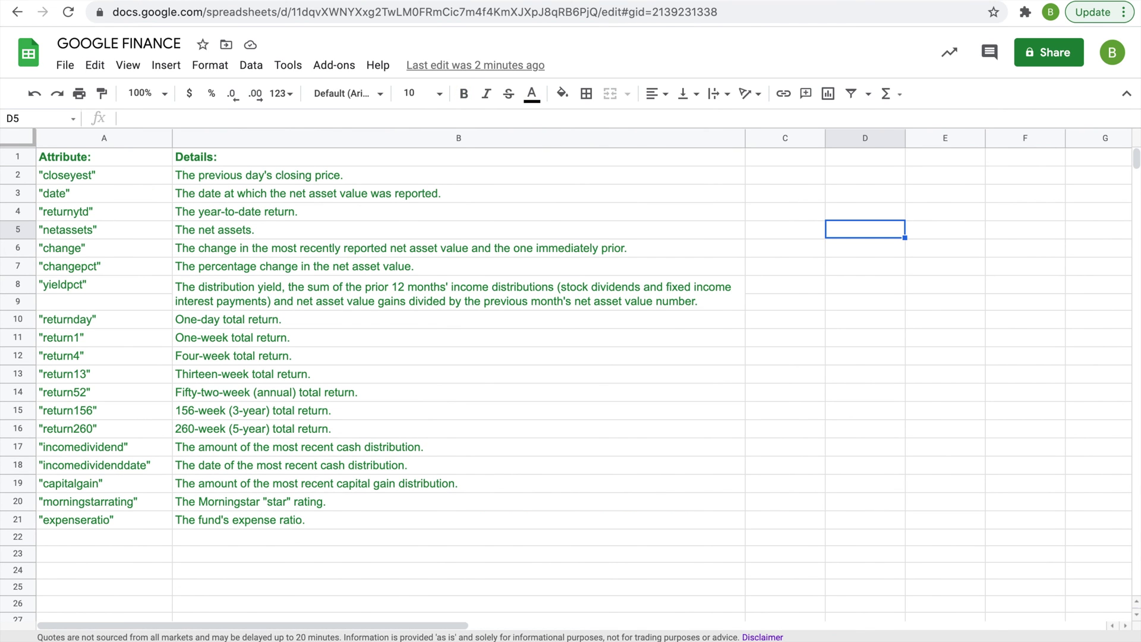
pyautogui.hotkey('ctrl', 'shift', 'pagedown')
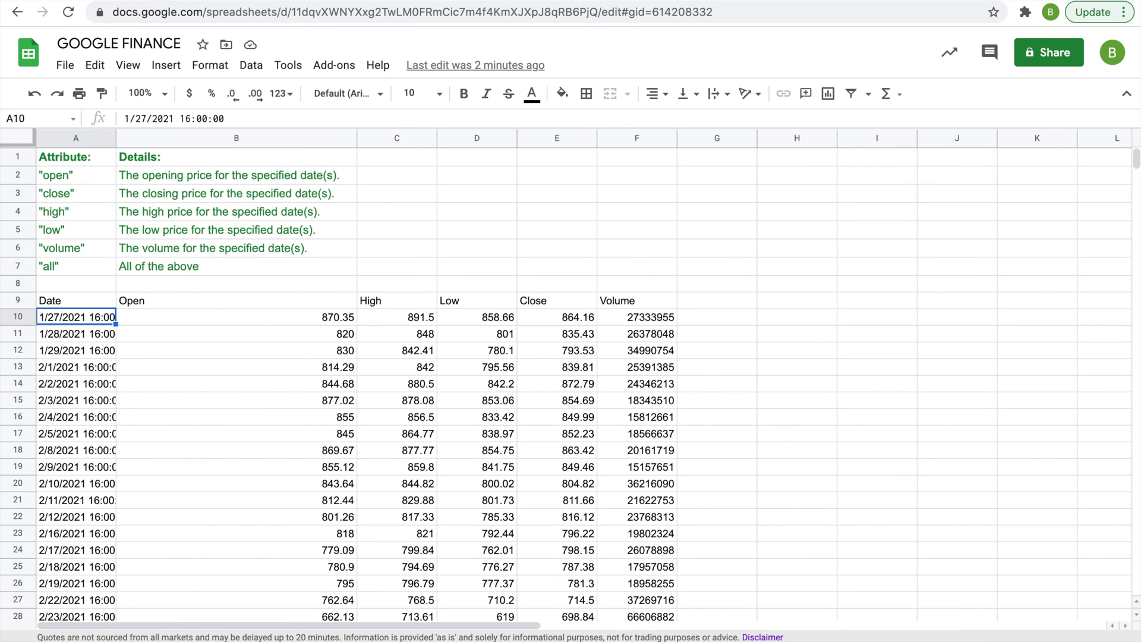
pyautogui.hotkey('ctrl', 'shift', 'pagedown')
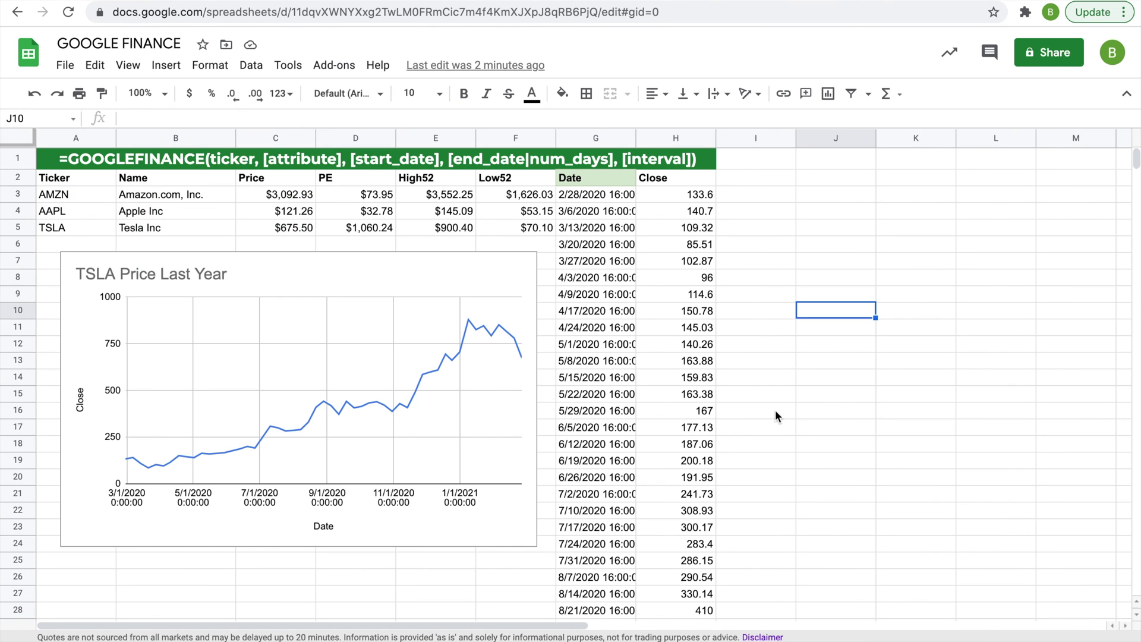